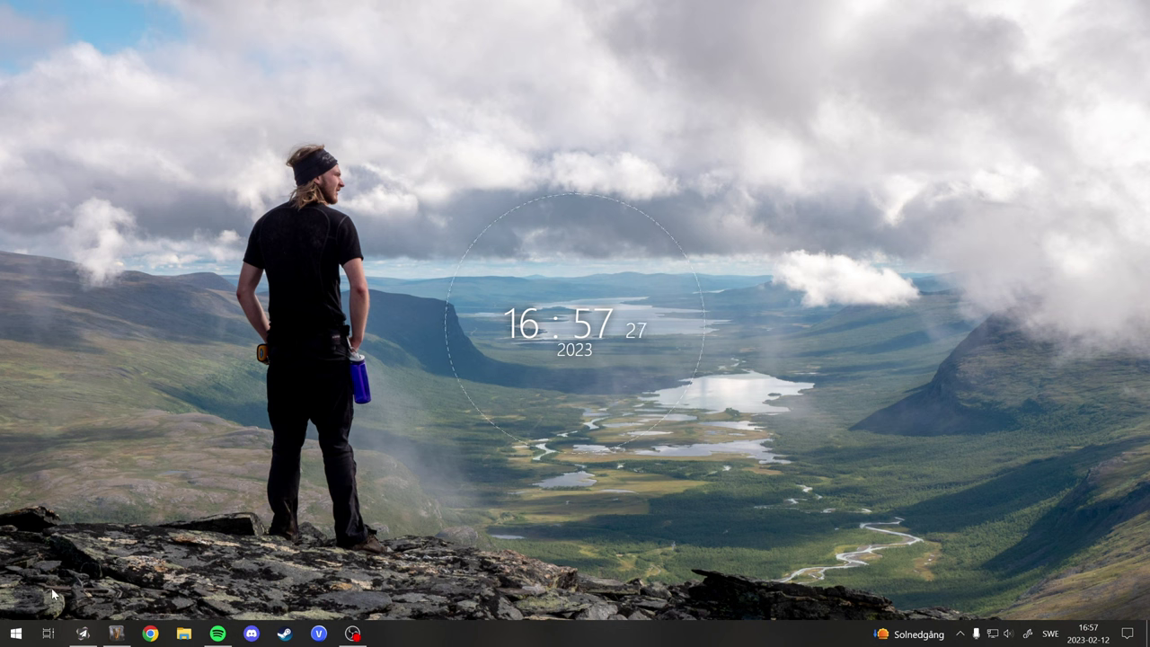
- From the Start search for 'account', go to Family & other users and choose Add someone else to this PC
click(16, 635)
text(accou)
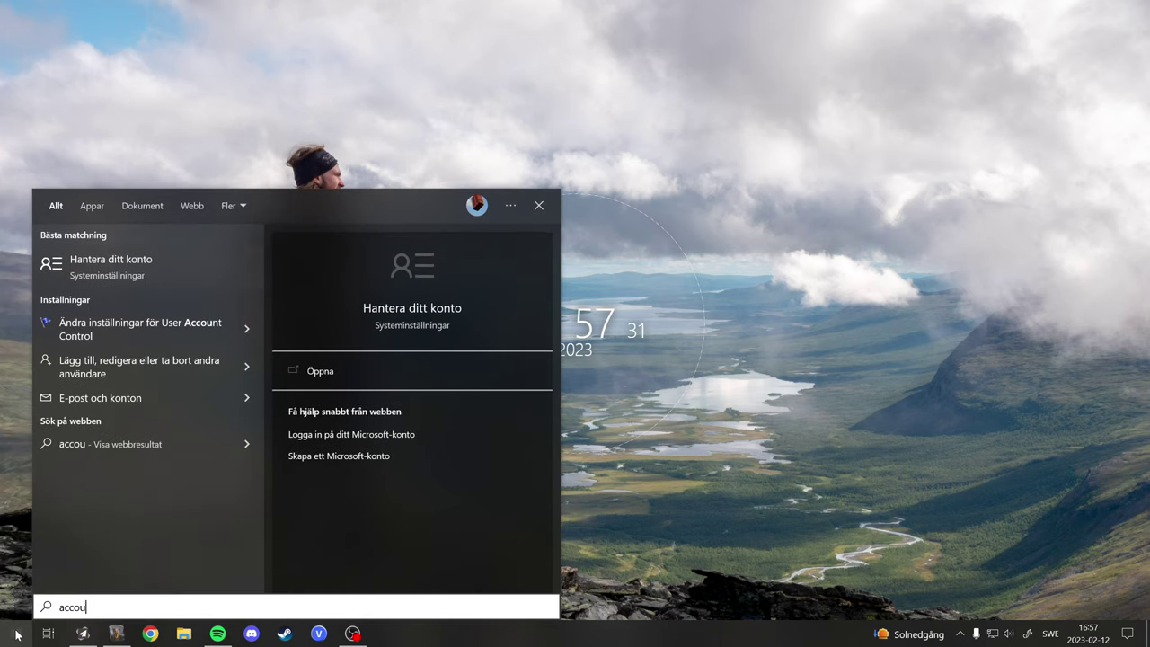
click(118, 265)
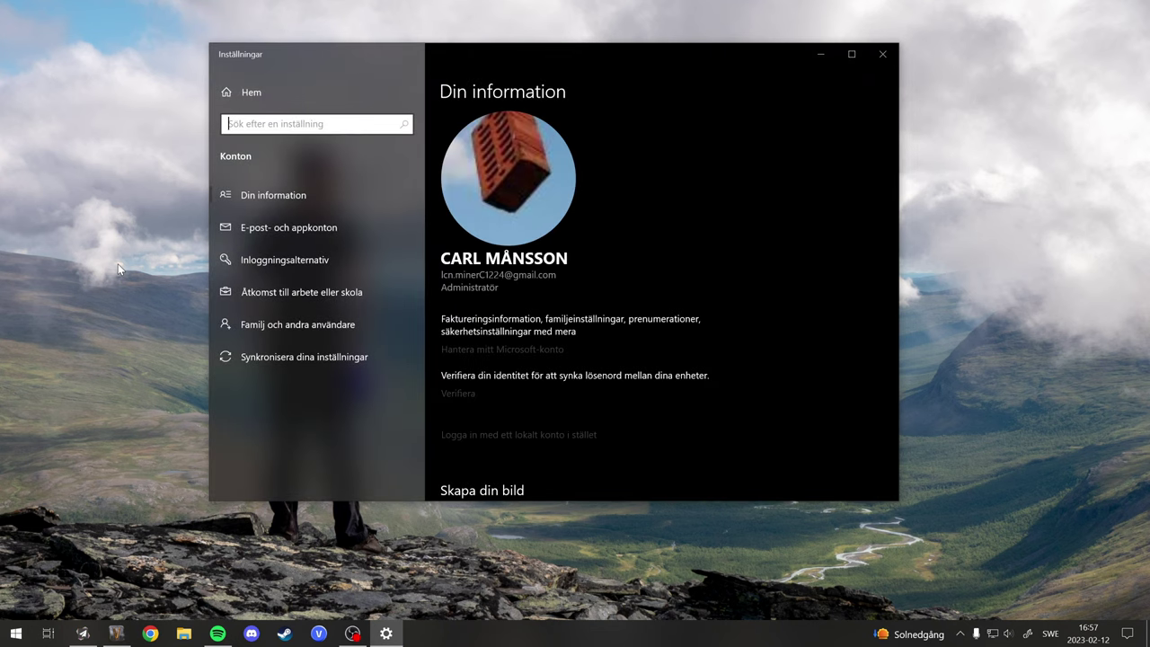
click(281, 334)
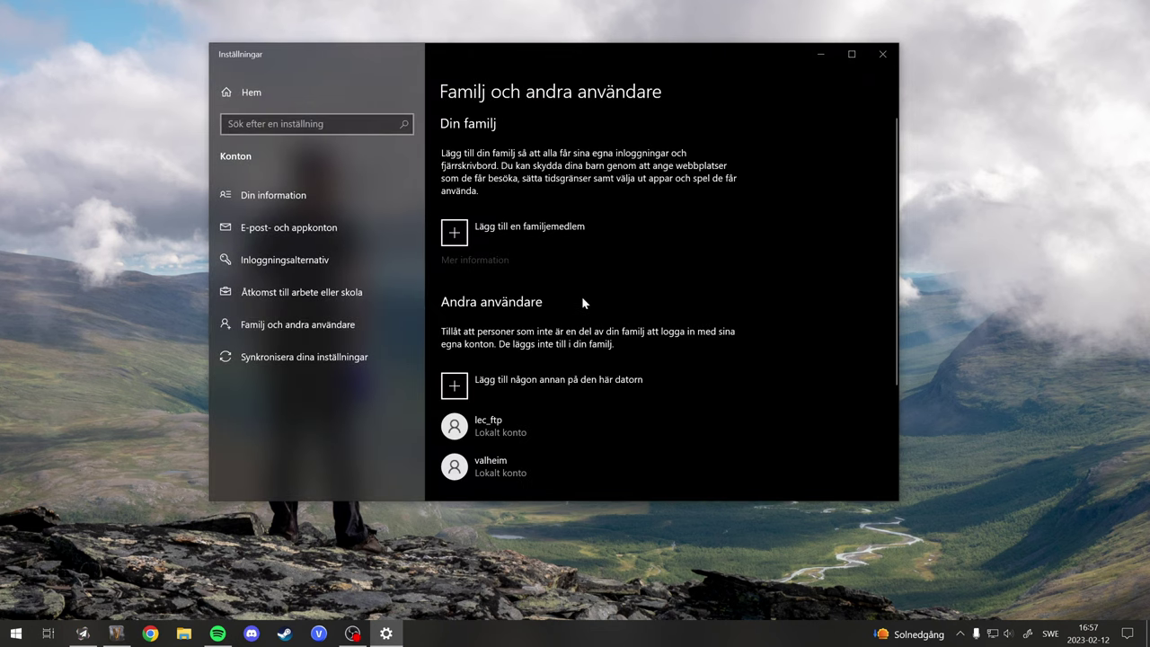
scroll(502, 377, down, 1)
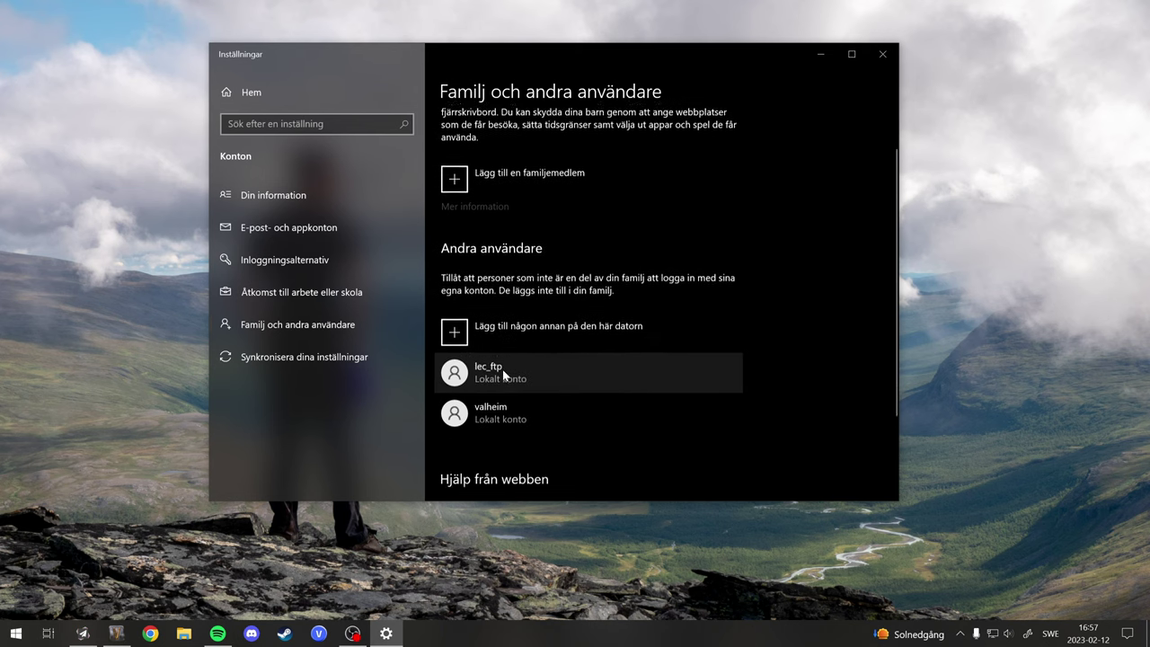
click(551, 312)
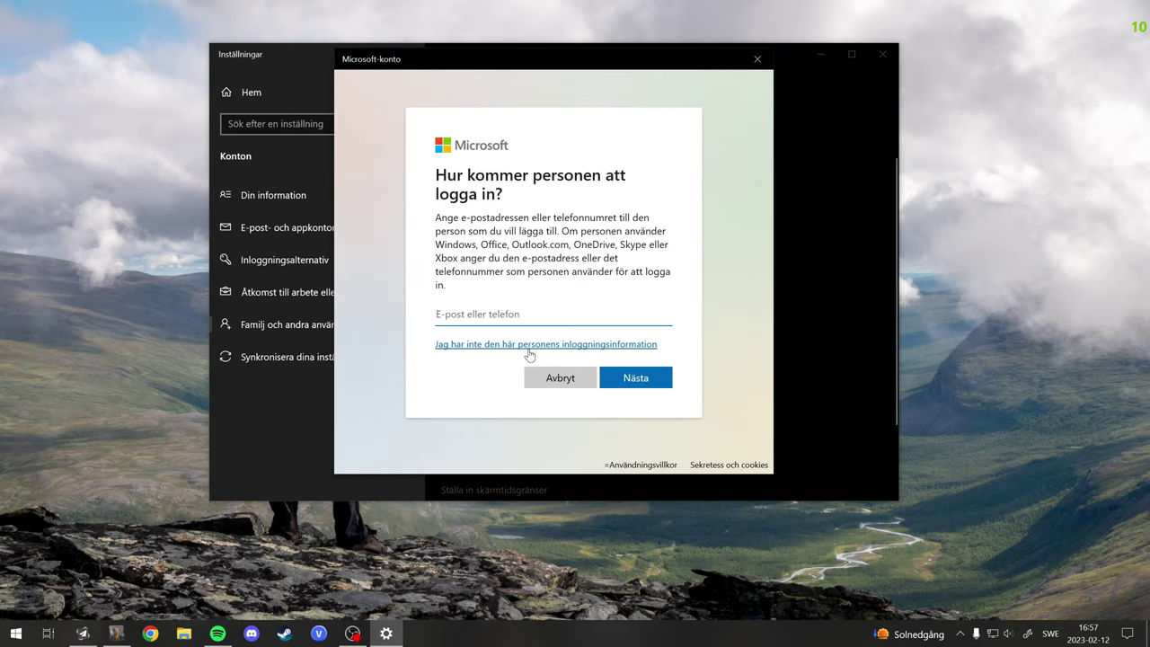
- Add a user without a Microsoft account, named ftp_user, and enter and confirm a password
click(528, 346)
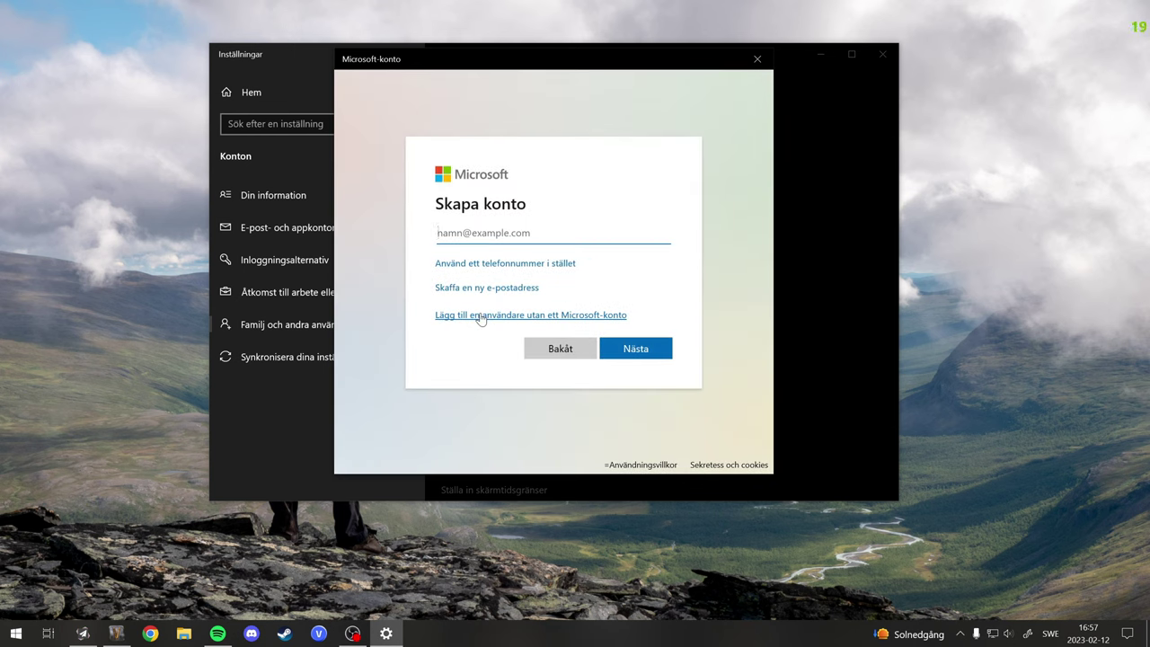
click(481, 316)
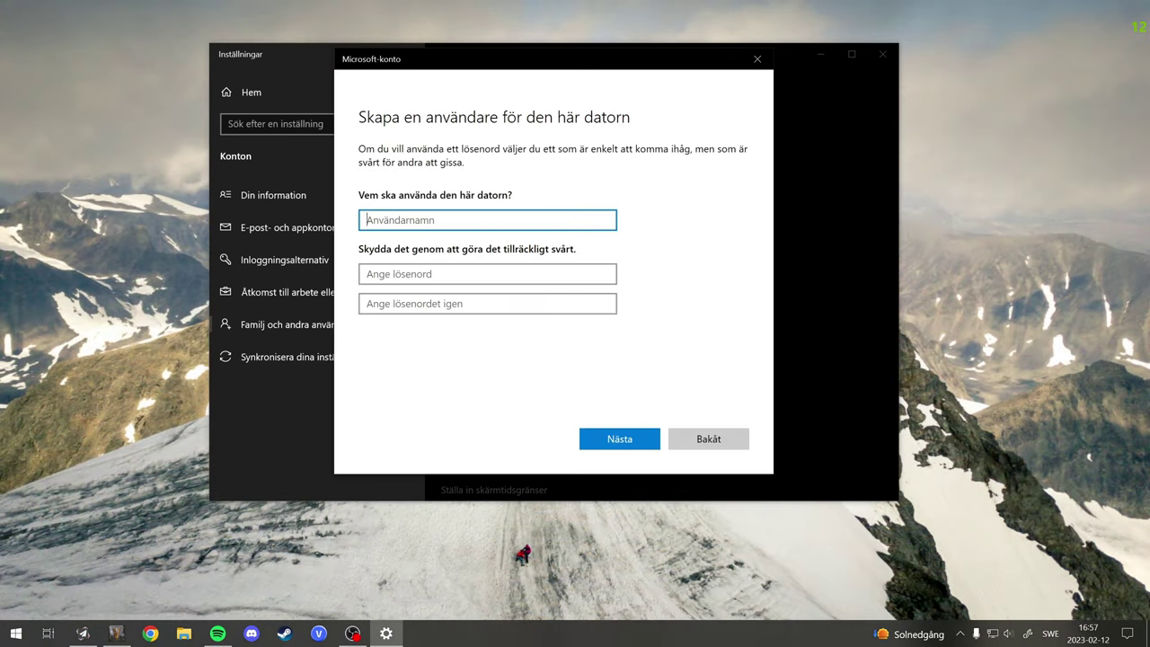
key(Return)
text(ftp_user)
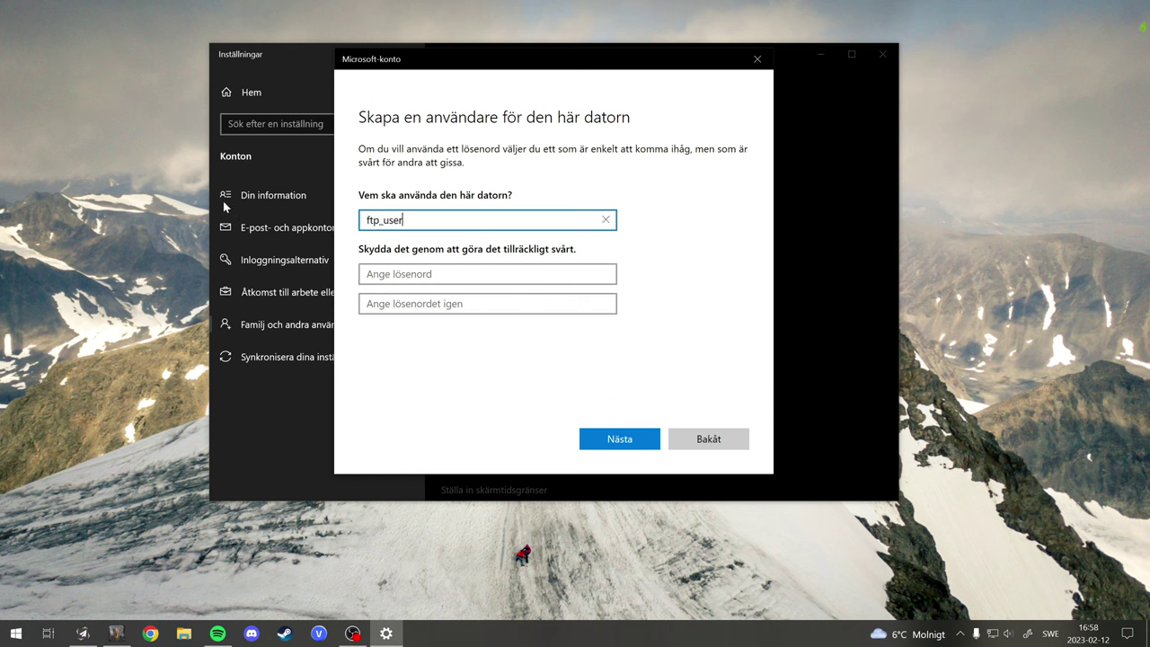
key(Tab)
text(aaa)
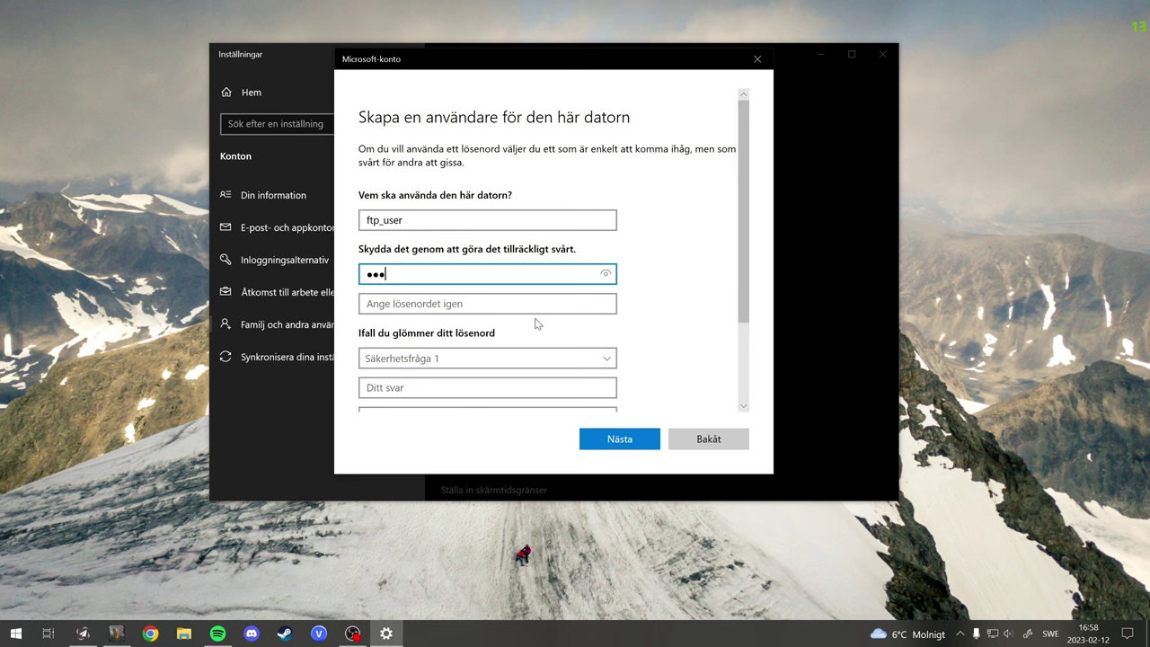
text(aaa)
key(Tab)
text(a)
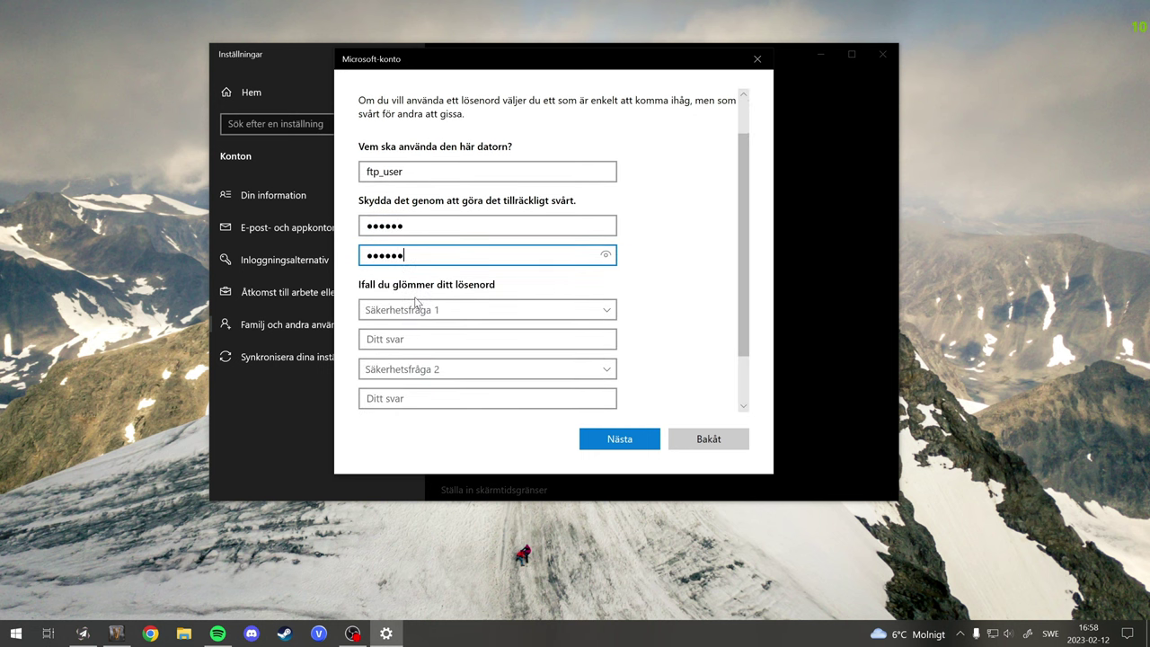
- Answer the pet, birthplace and childhood nickname security questions and create the account
key(Tab)
key(space)
key(Down)
key(Return)
key(Tab)
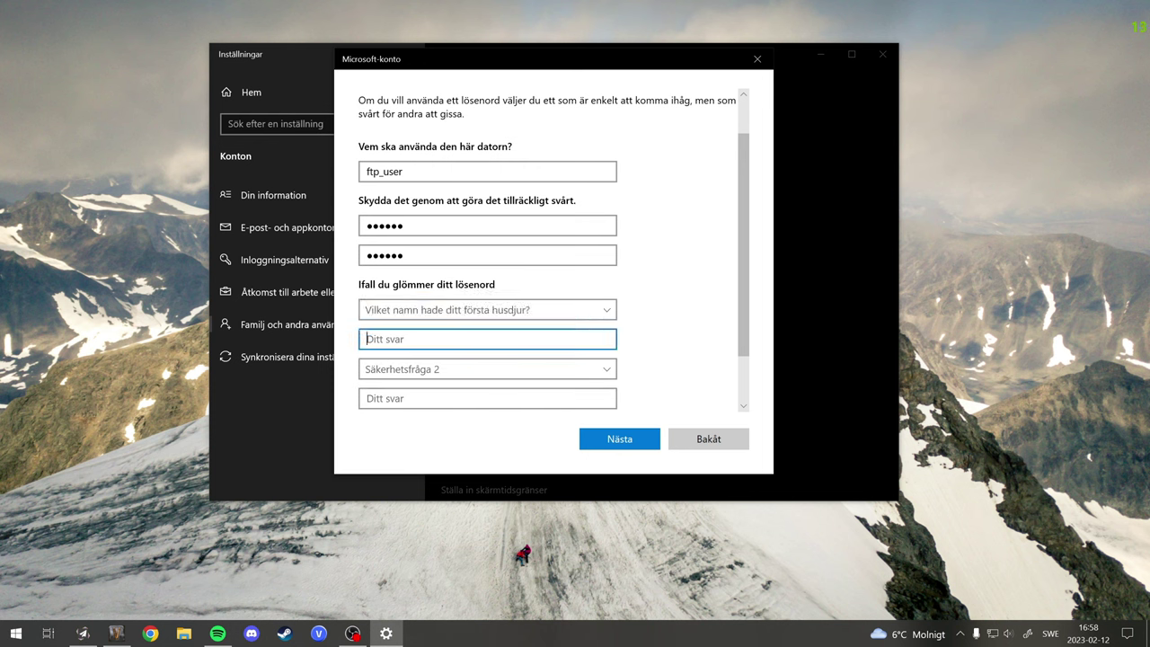
text(gg)
key(Tab)
key(space)
key(Down)
key(Return)
key(Tab)
text(w)
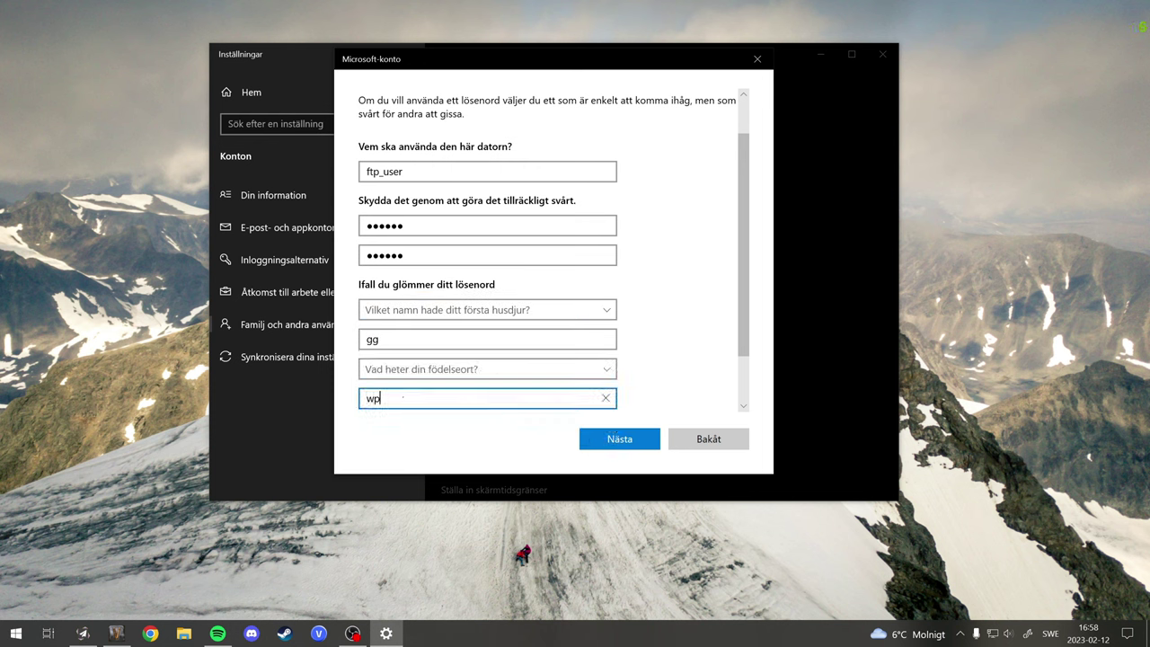
key(Tab)
key(space)
key(Down)
key(Return)
key(Tab)
text(ez)
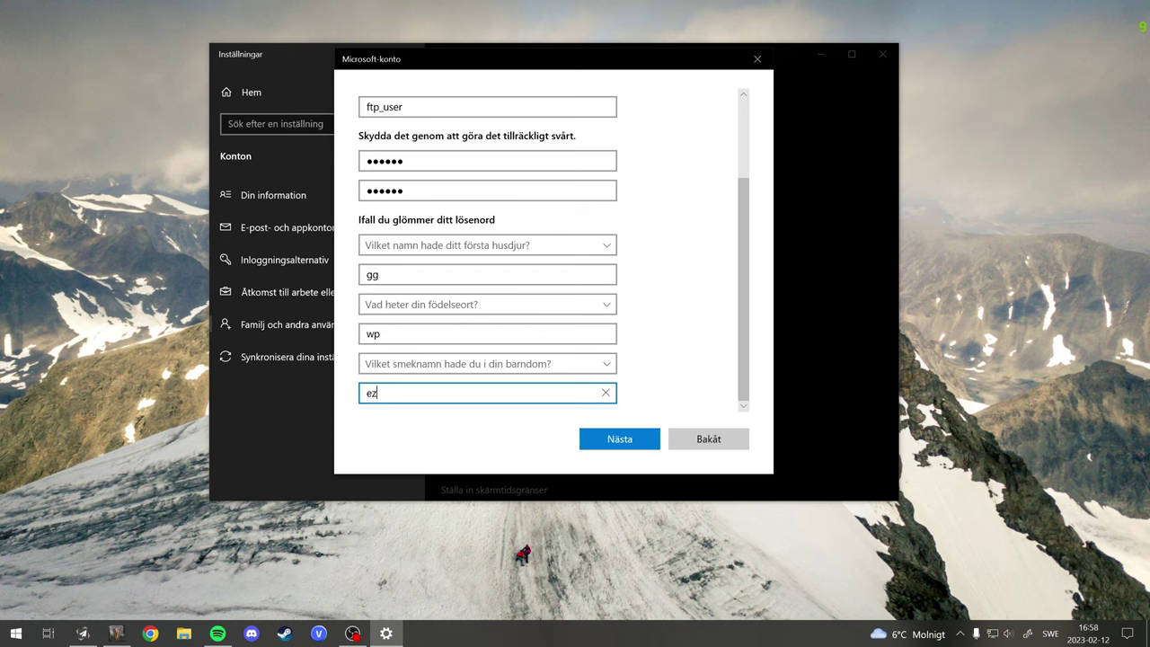
click(629, 448)
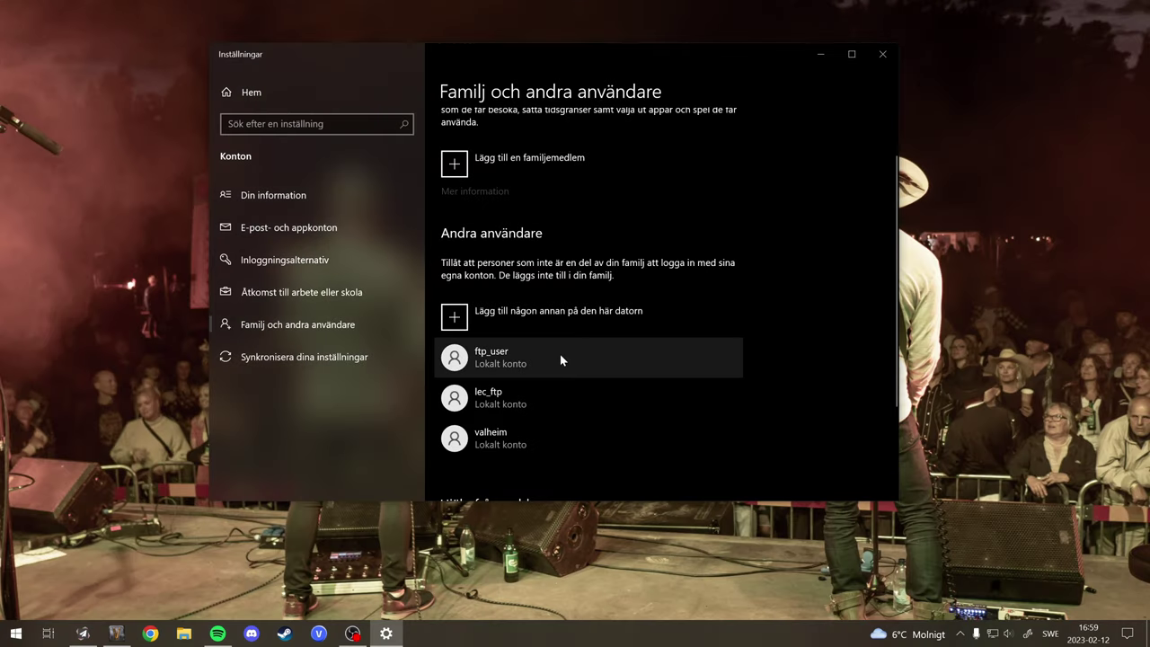
- Close Settings and open Turn Windows features on or off via Control Panel's Programs and Features
click(893, 54)
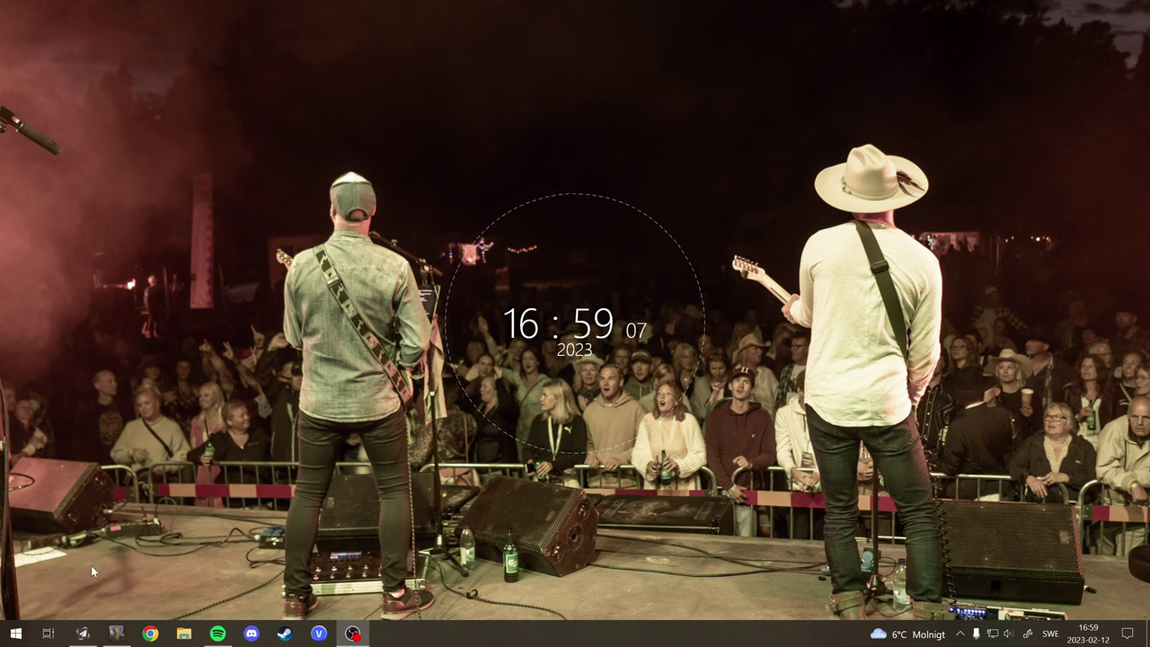
click(21, 634)
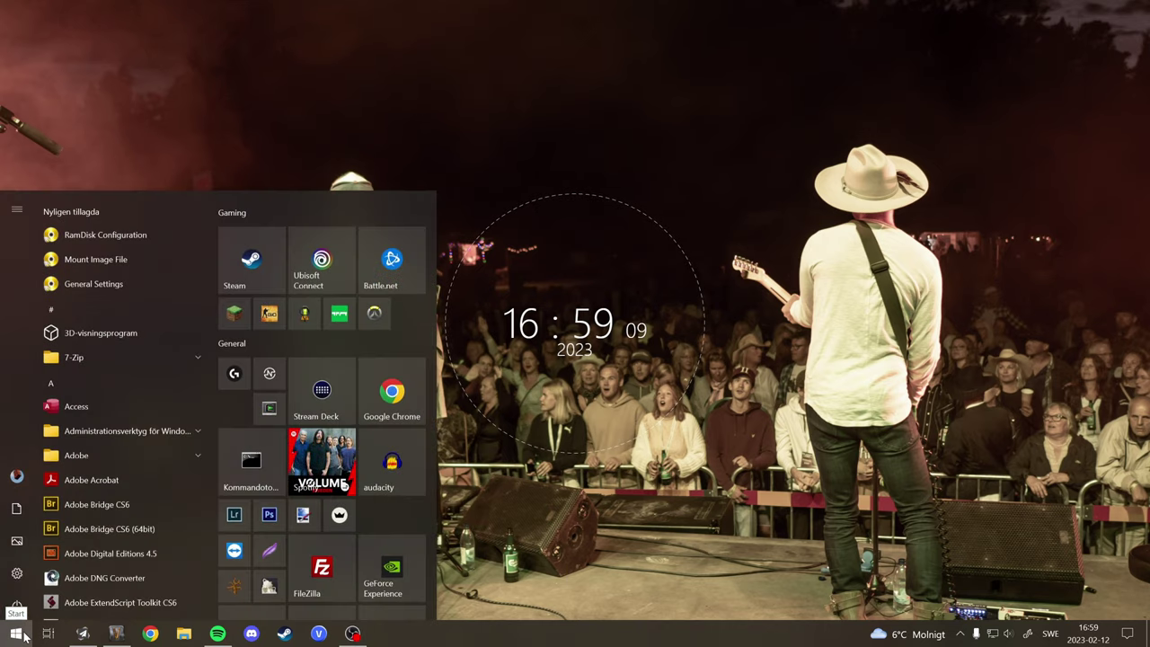
text(kont)
key(Return)
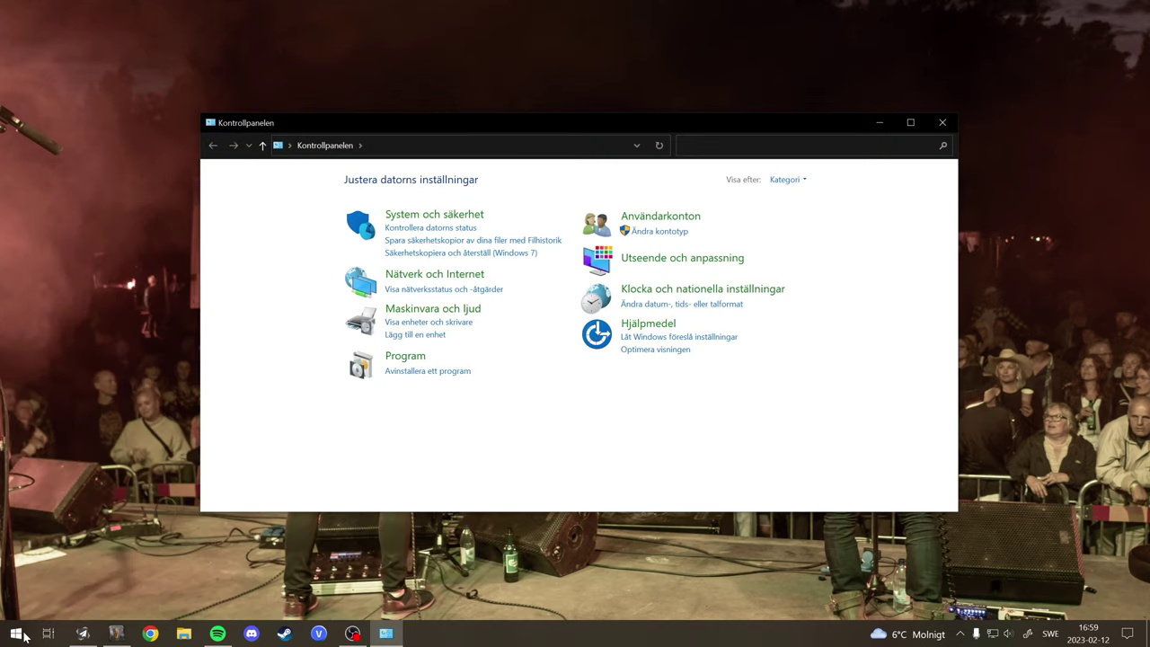
click(416, 358)
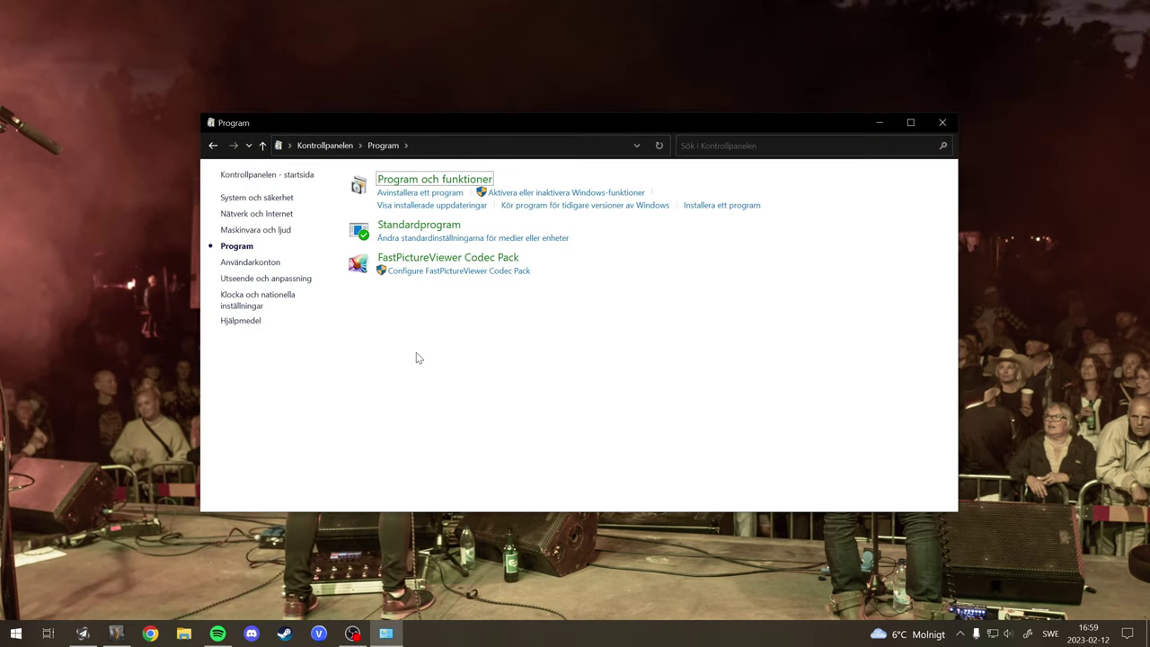
click(400, 183)
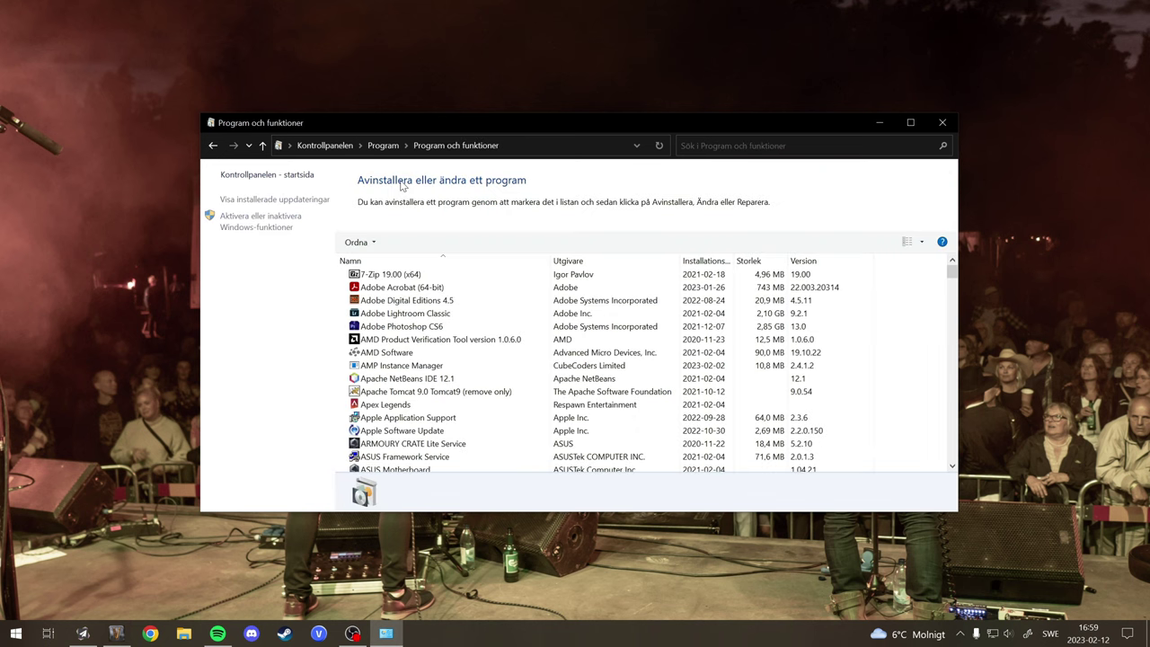
click(255, 226)
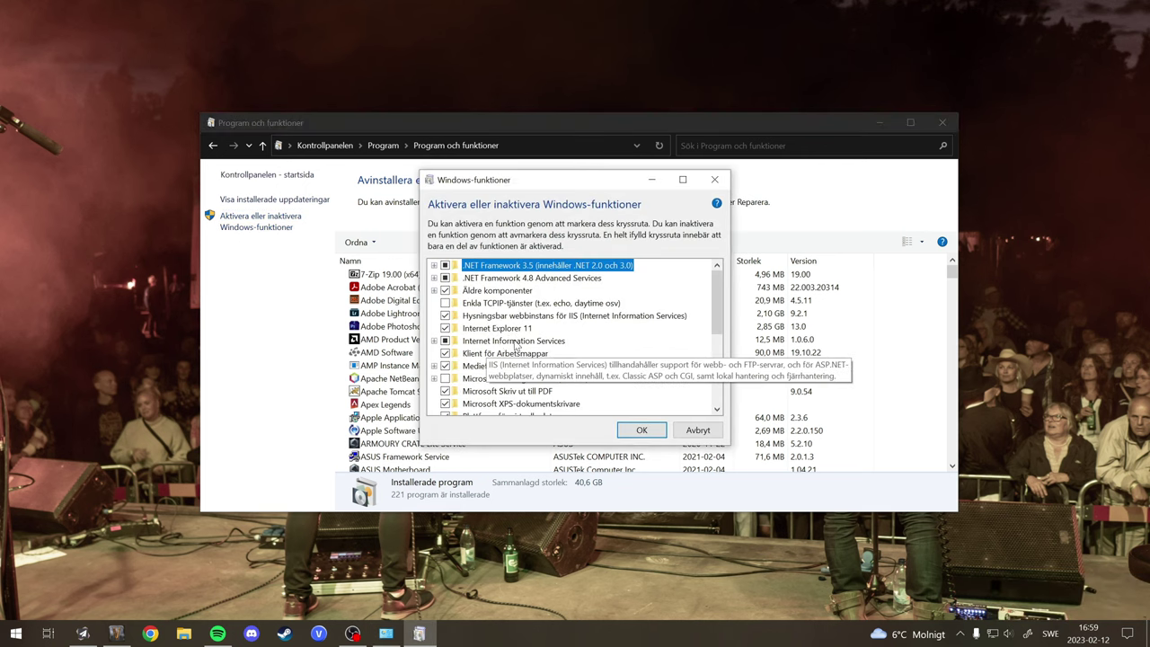
- Enable FTP-tjänst and FTP-utbyggbarhet under IIS > FTP-server, apply, and postpone the restart
click(434, 342)
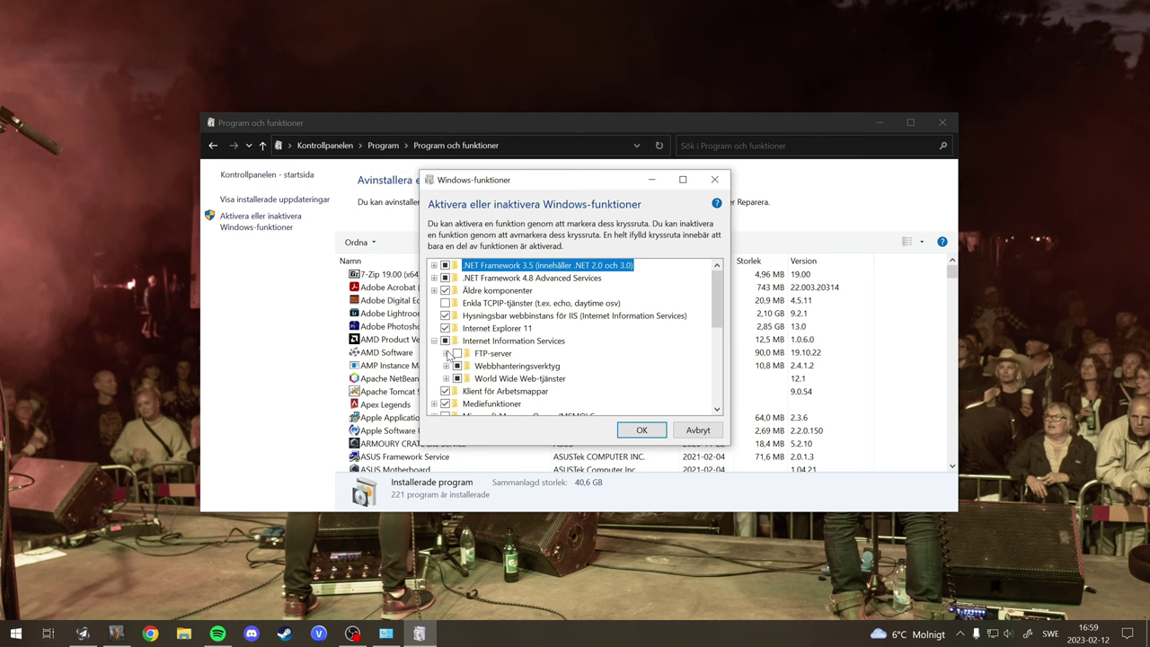
click(446, 353)
click(493, 353)
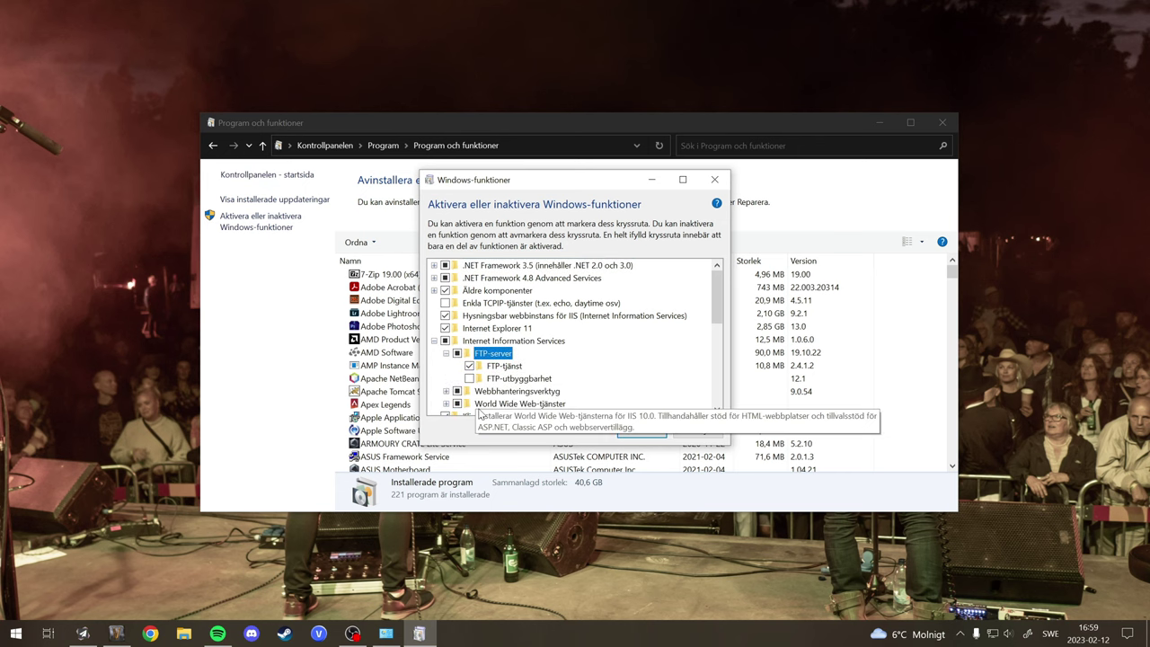
click(469, 378)
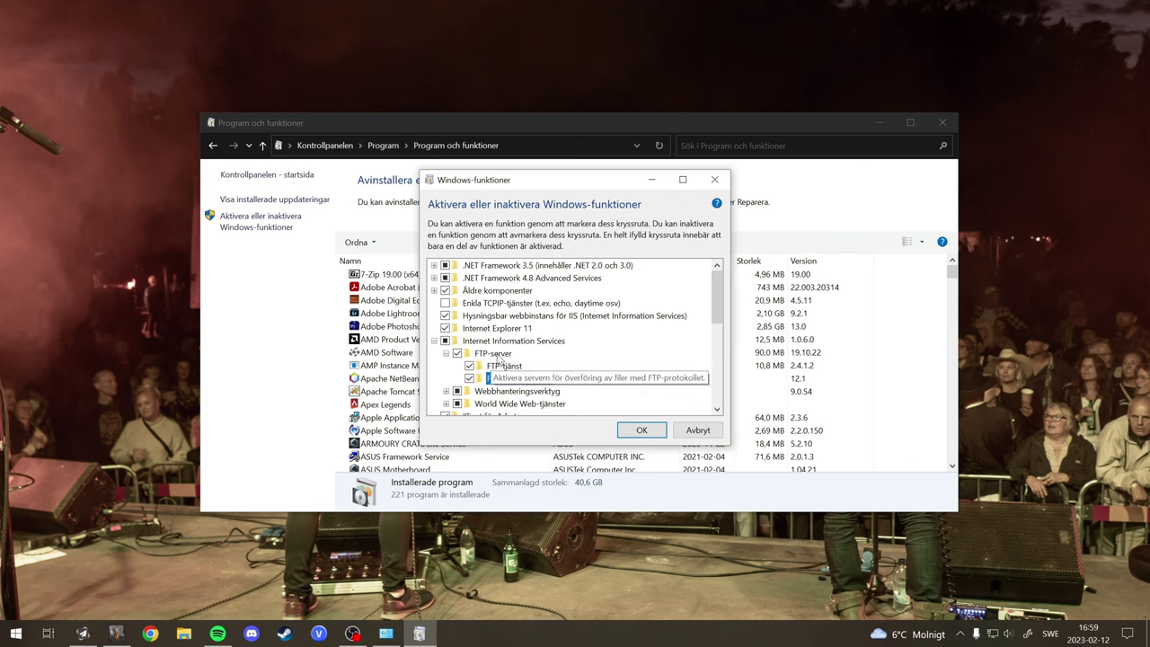
click(642, 431)
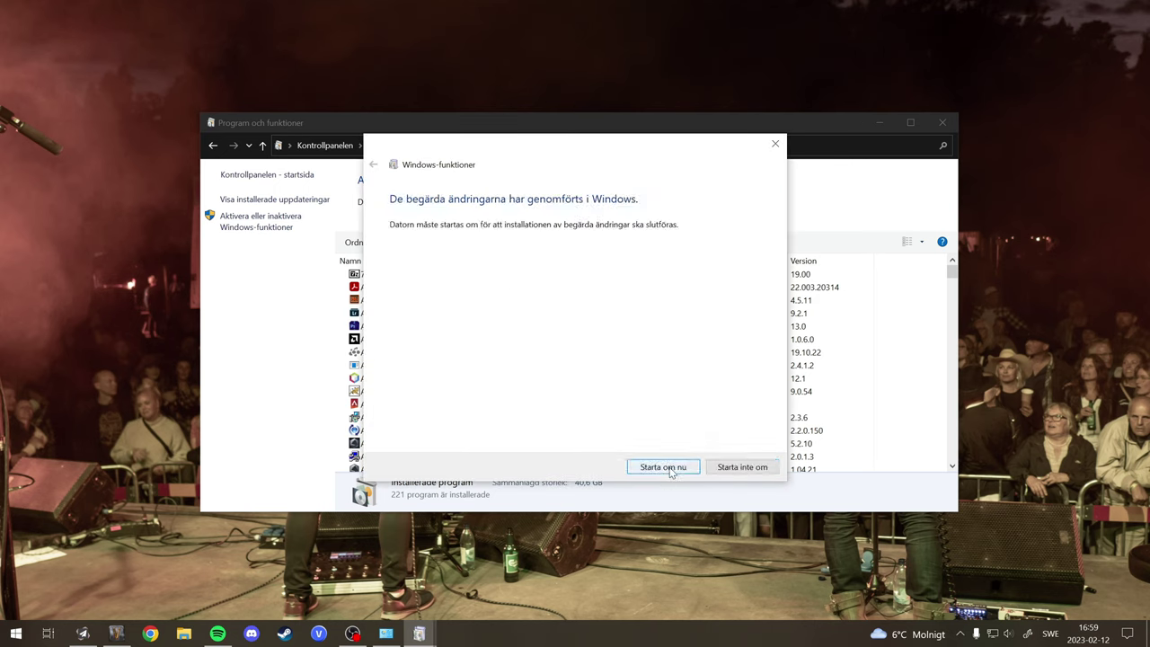
click(725, 471)
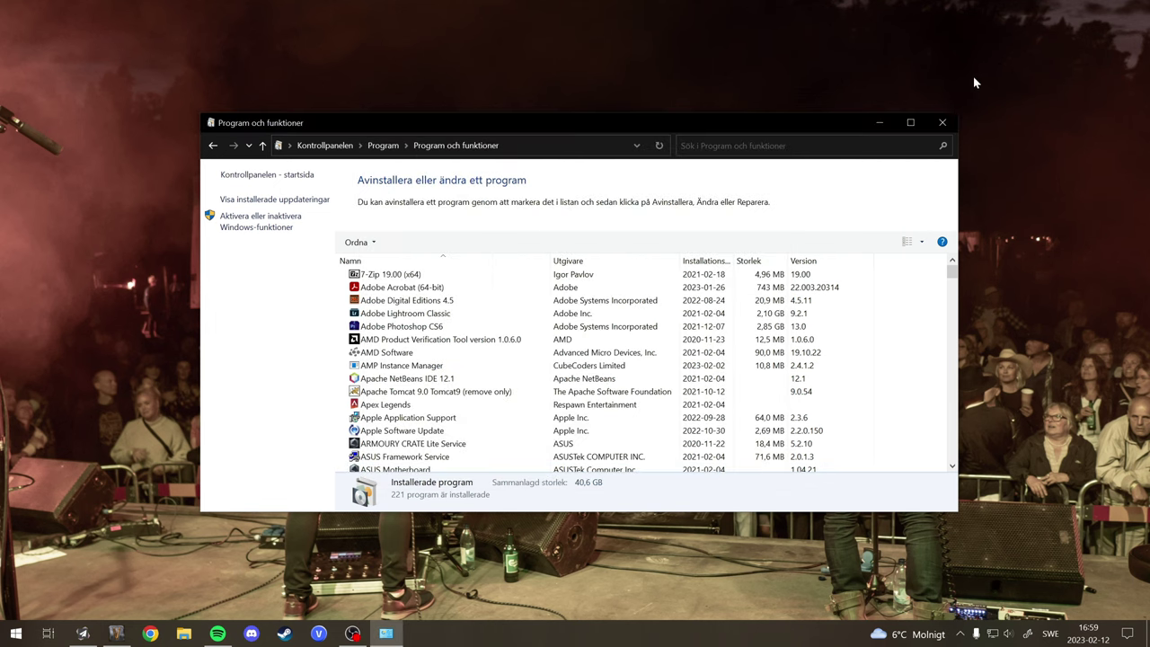
- Close the programs list and launch IIS Manager from the Start search
click(944, 123)
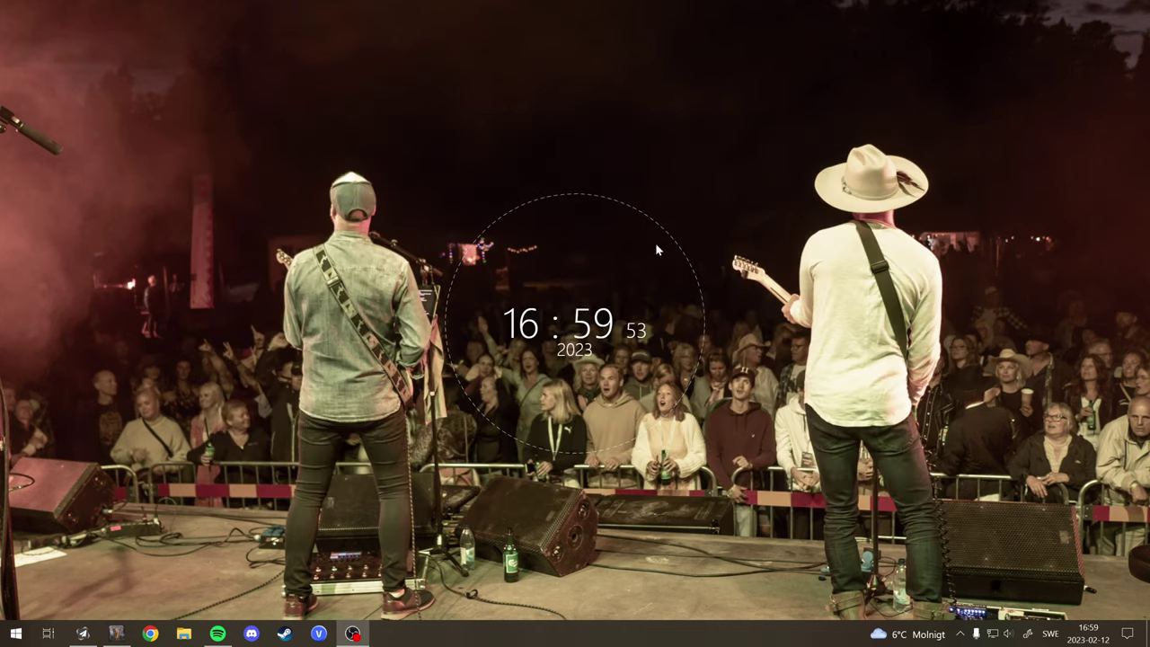
click(19, 638)
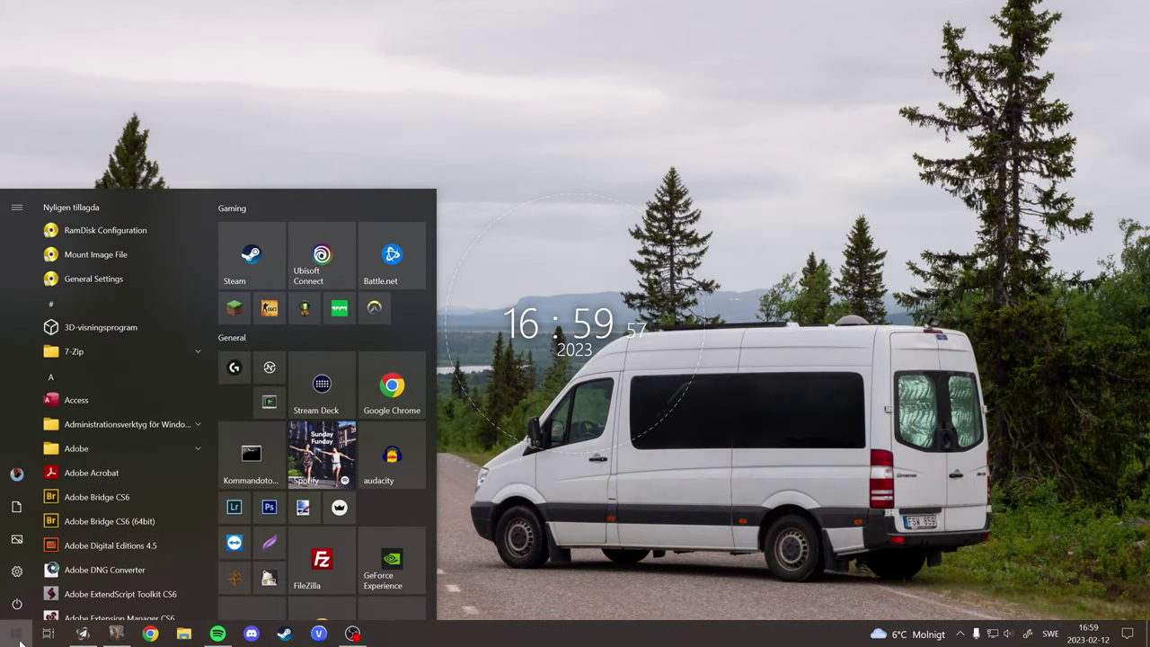
click(20, 640)
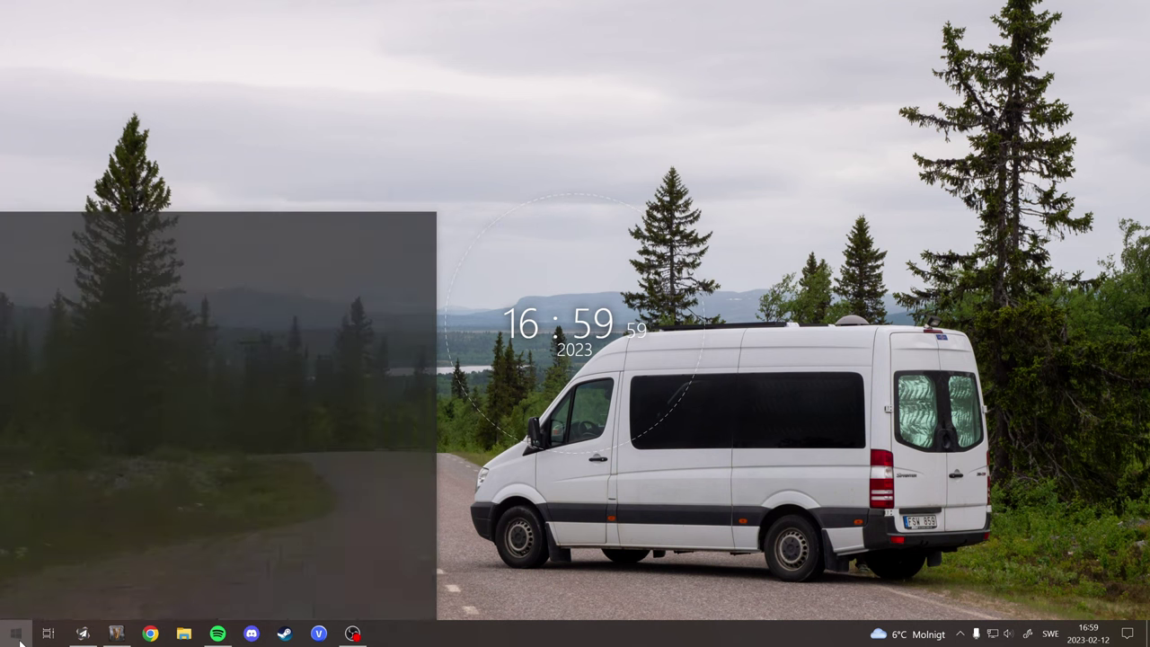
click(20, 639)
text(int)
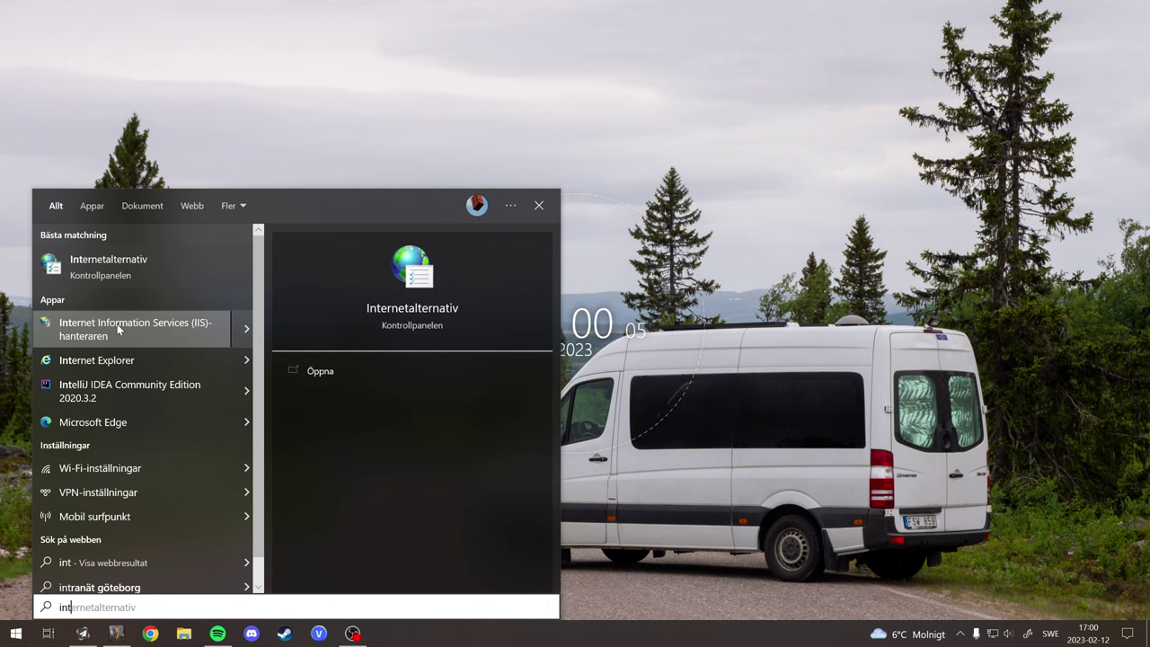
click(117, 330)
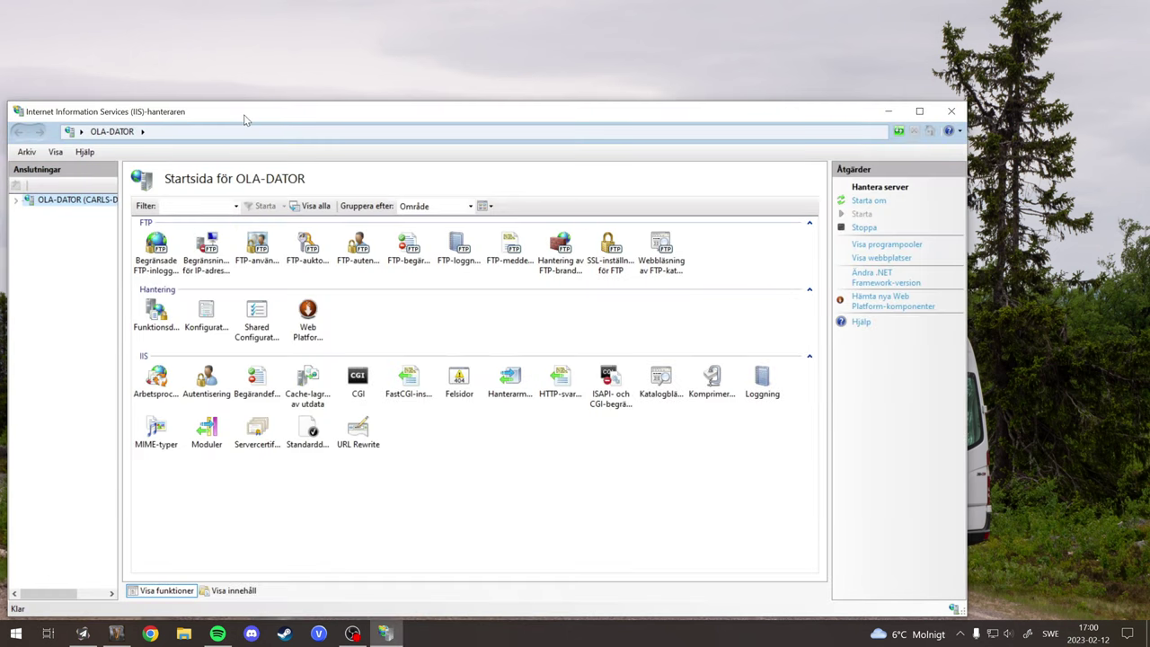
drag(244, 119, 332, 71)
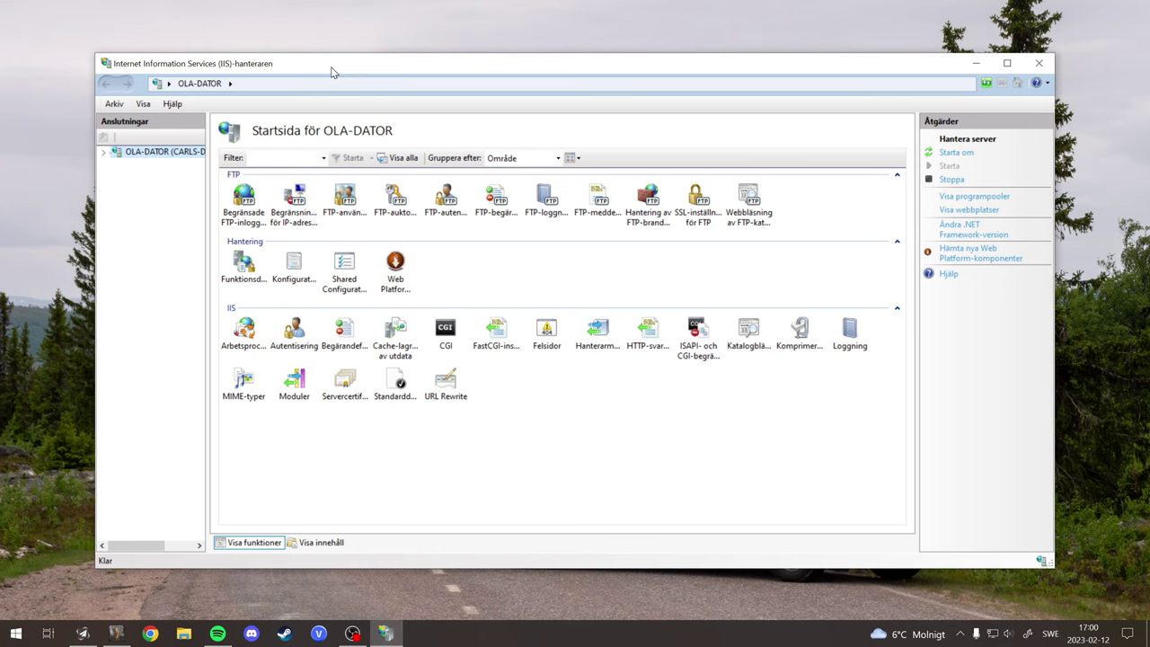
- Expand OLA-DATOR and choose Lägg till FTP-plats from the Webbplatser context menu
click(105, 153)
click(116, 177)
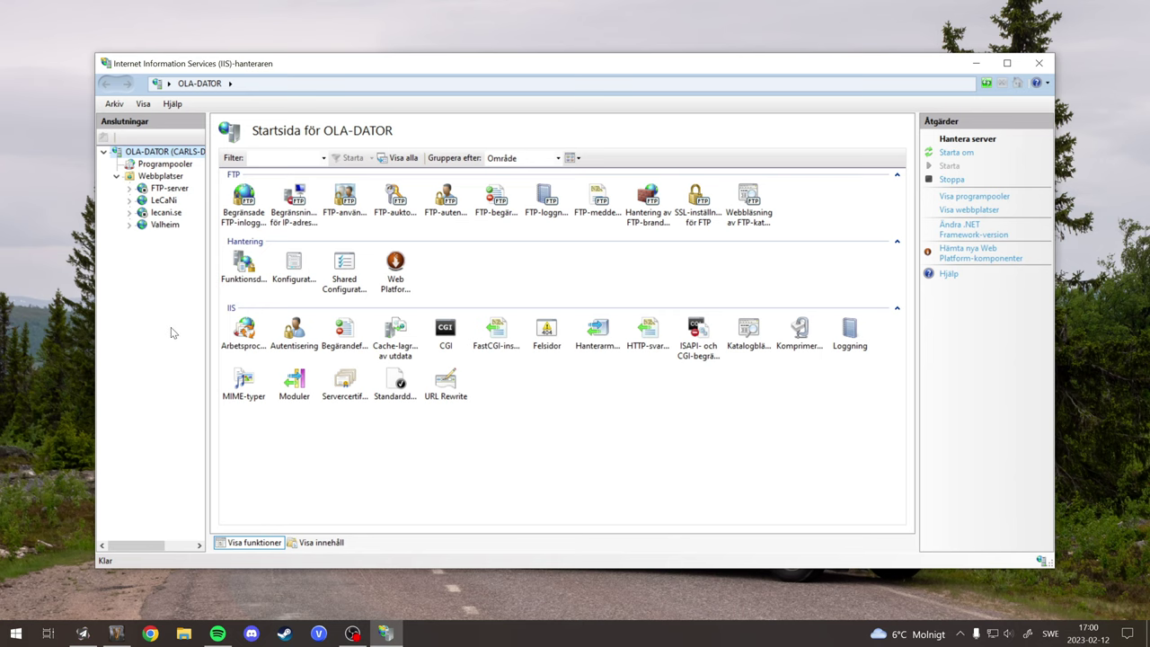
click(158, 179)
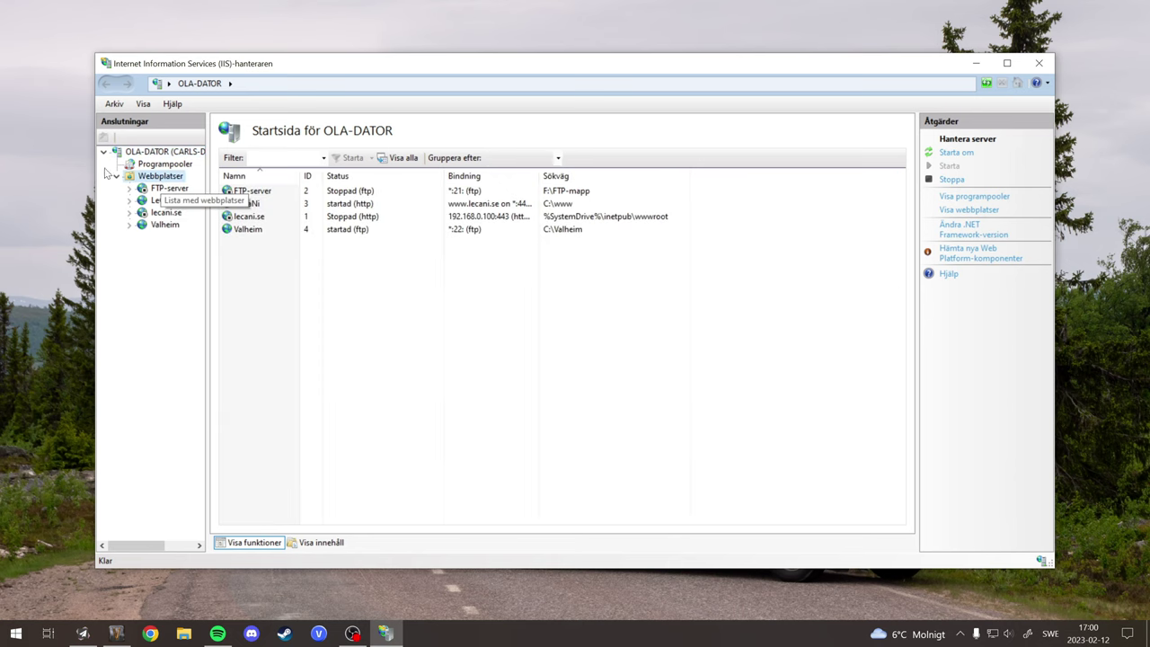
right_click(157, 179)
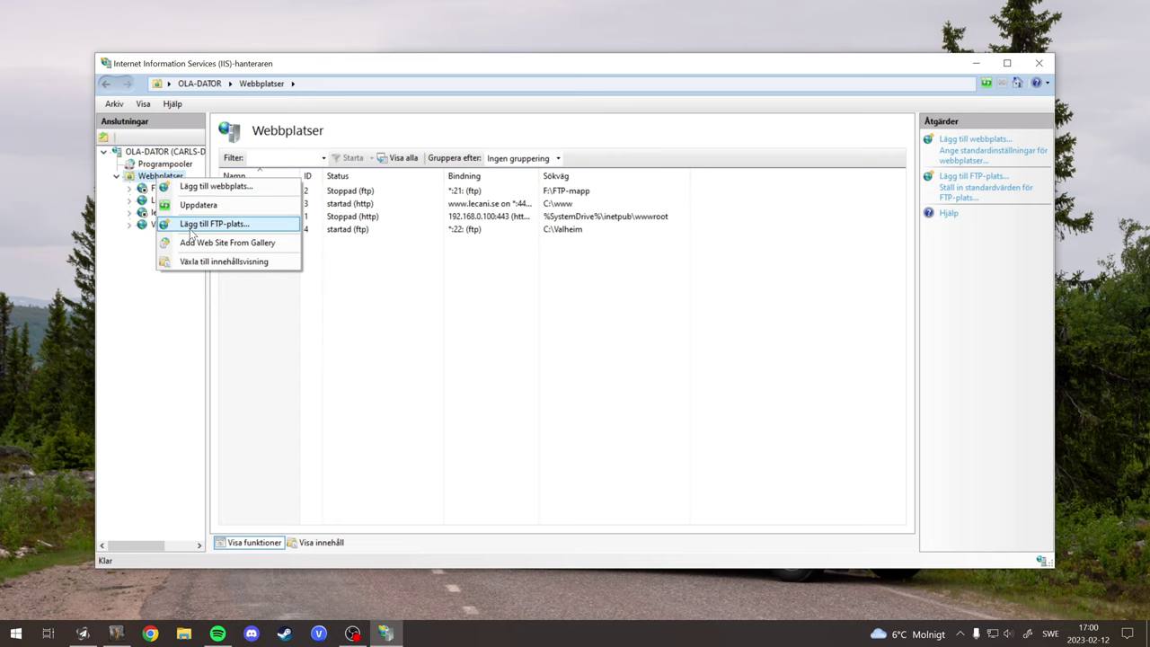
click(191, 226)
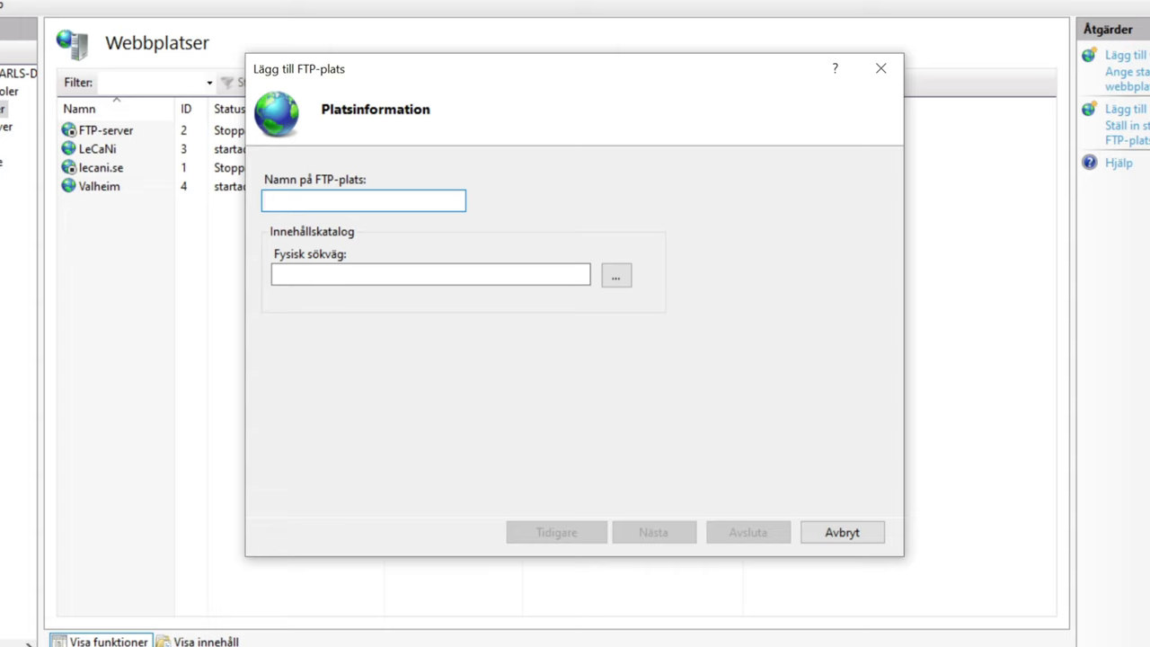
- Name the new FTP site FTP-tutorial
text(FTP-tutorial)
click(616, 274)
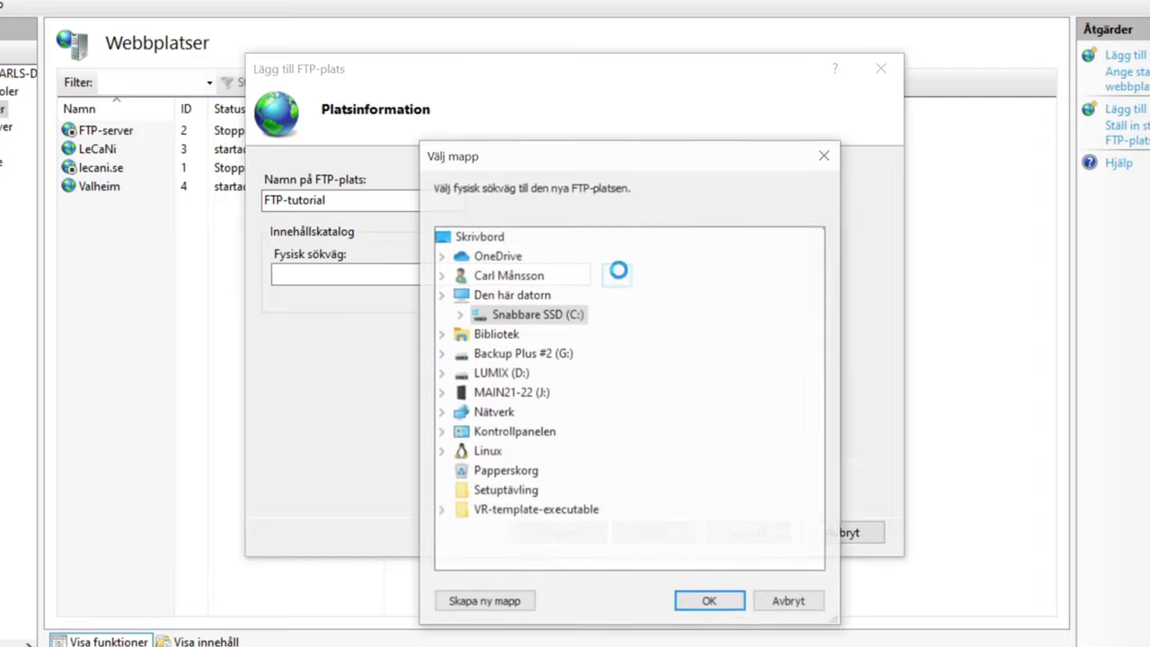
- Create a new FTP-mapp folder under Dokument, set it as the physical path, and continue
scroll(552, 303, up, 1)
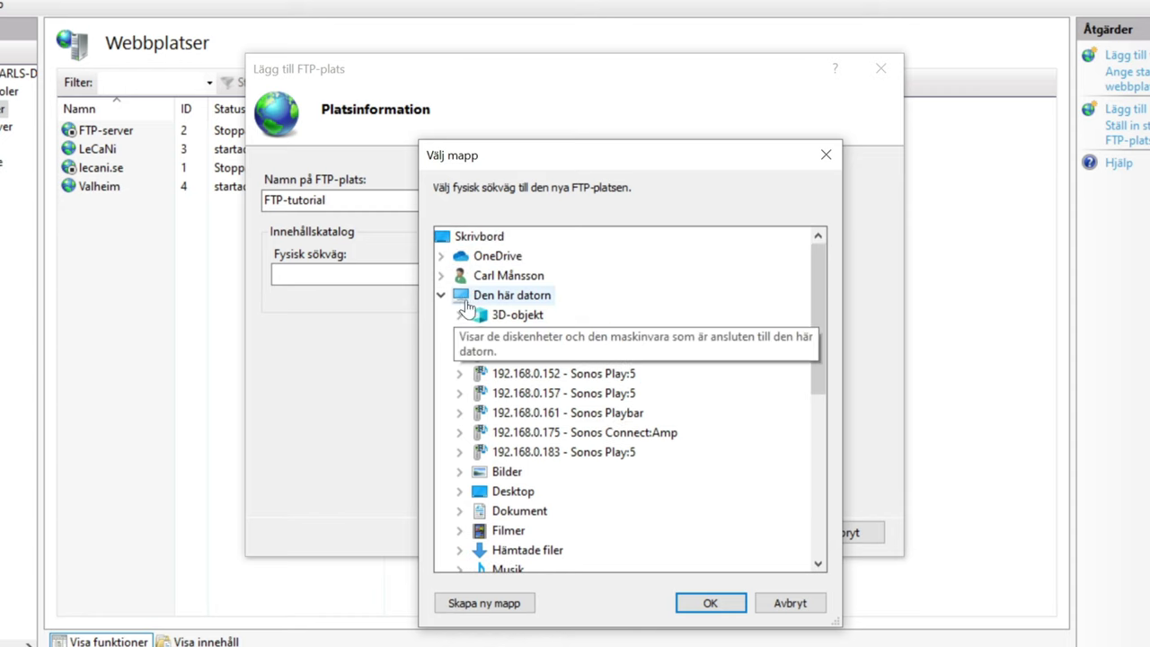
scroll(518, 445, down, 4)
scroll(518, 446, down, 2)
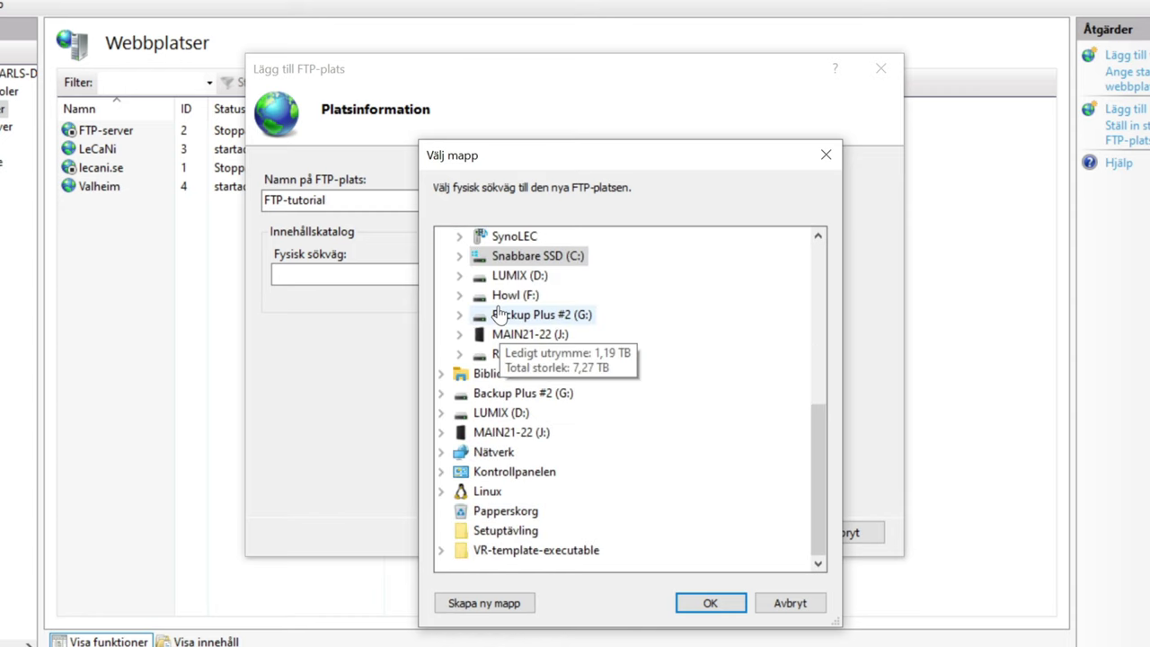
scroll(503, 333, up, 3)
click(508, 344)
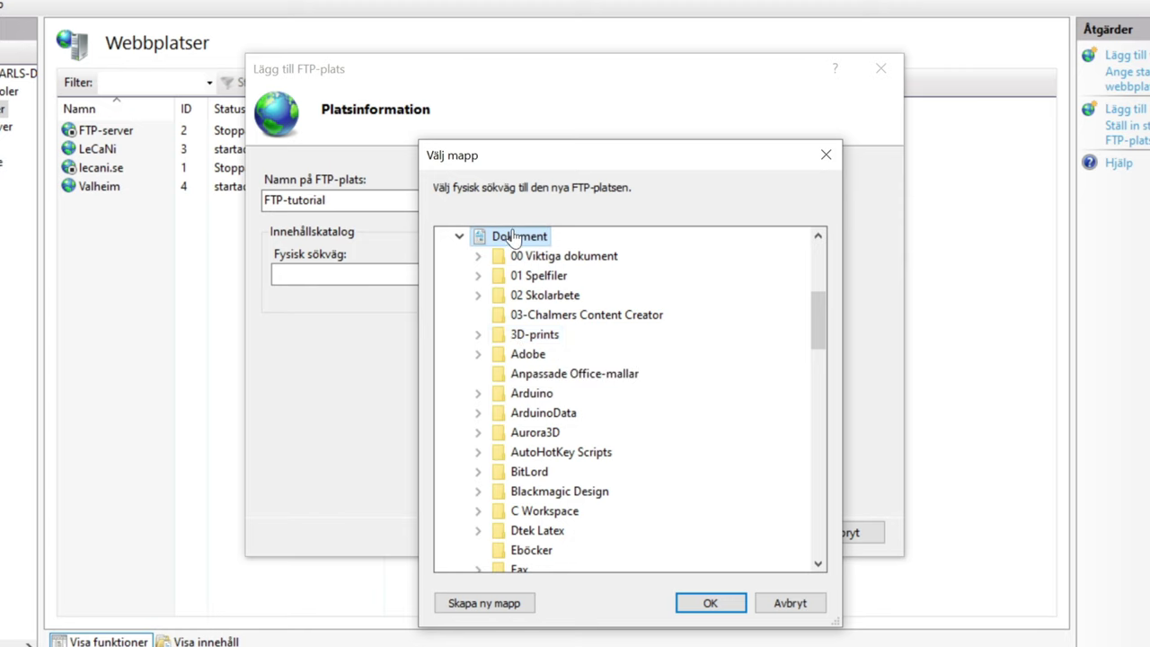
click(485, 604)
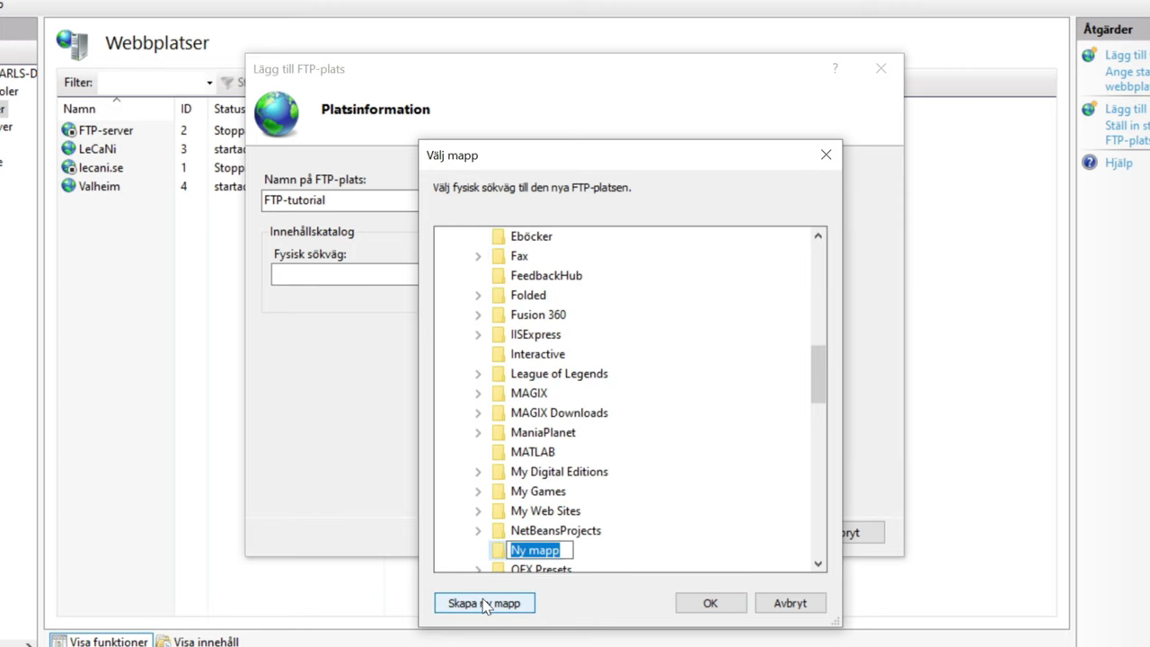
text(FTP_)
key(BackSpace)
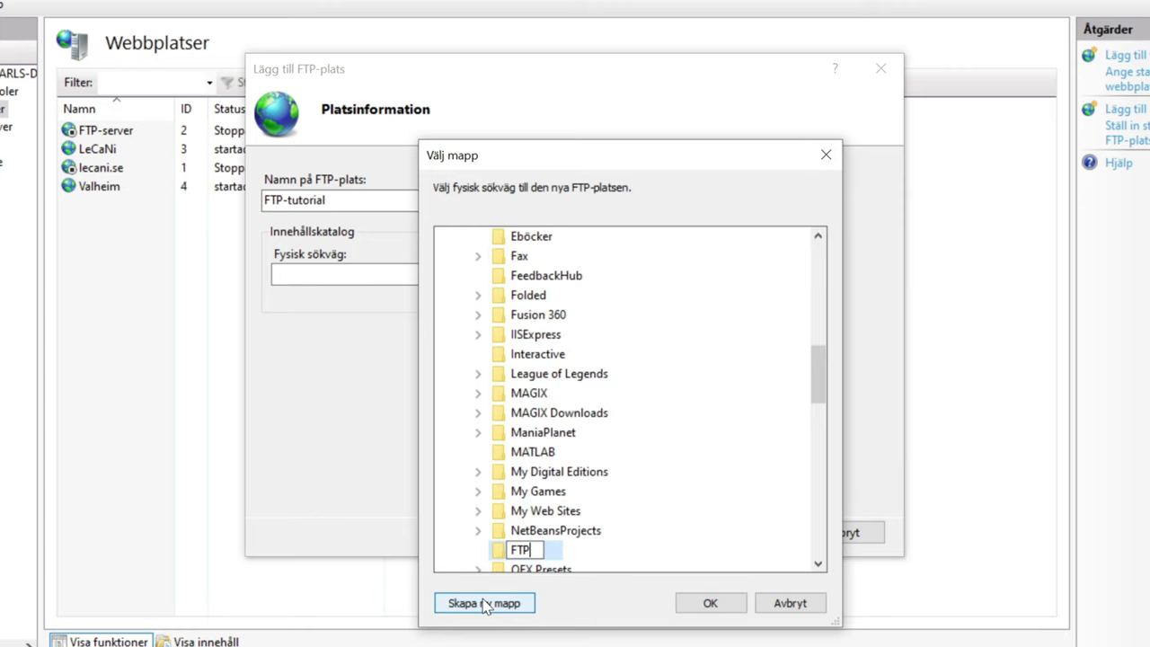
text(-mappen)
key(Escape)
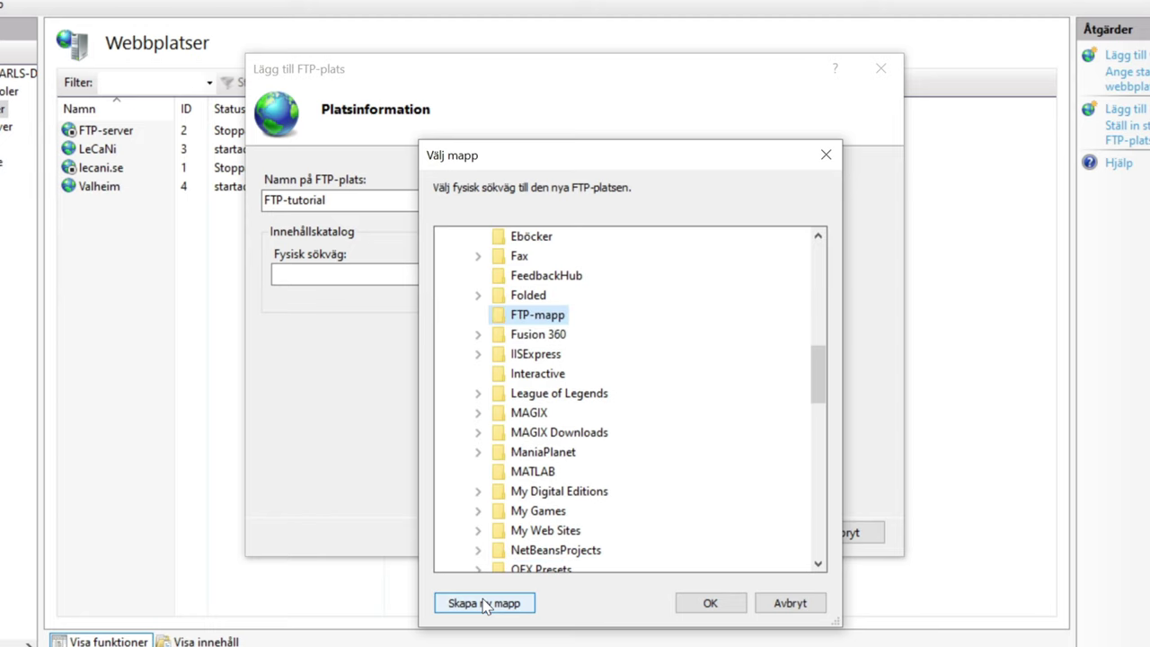
click(710, 615)
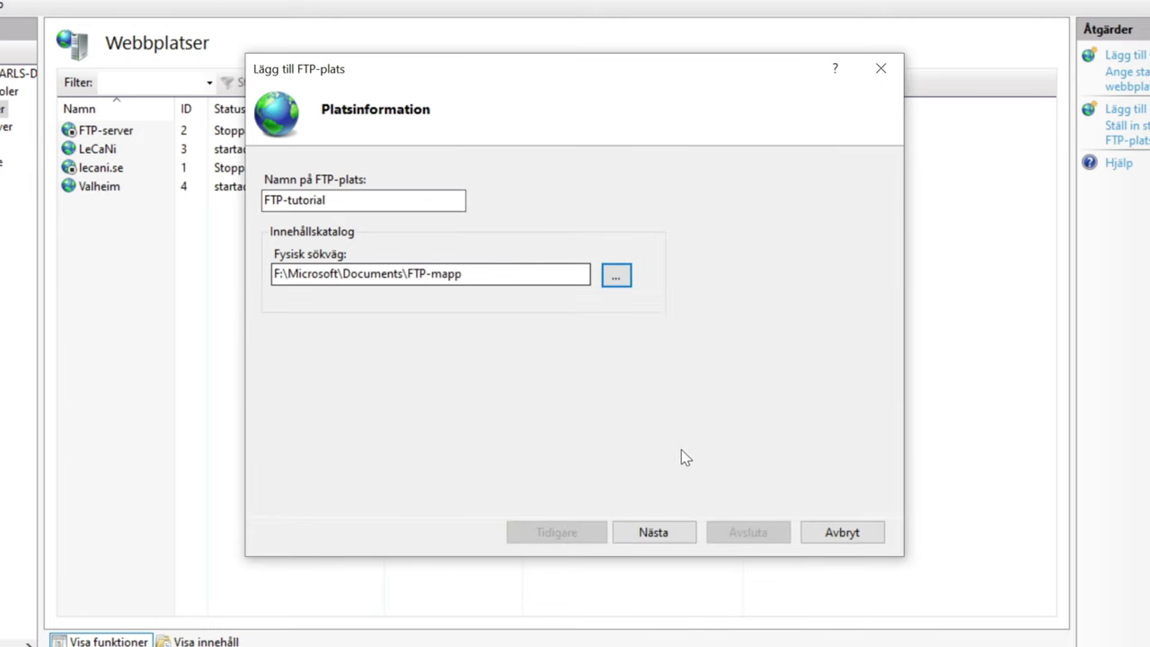
click(679, 533)
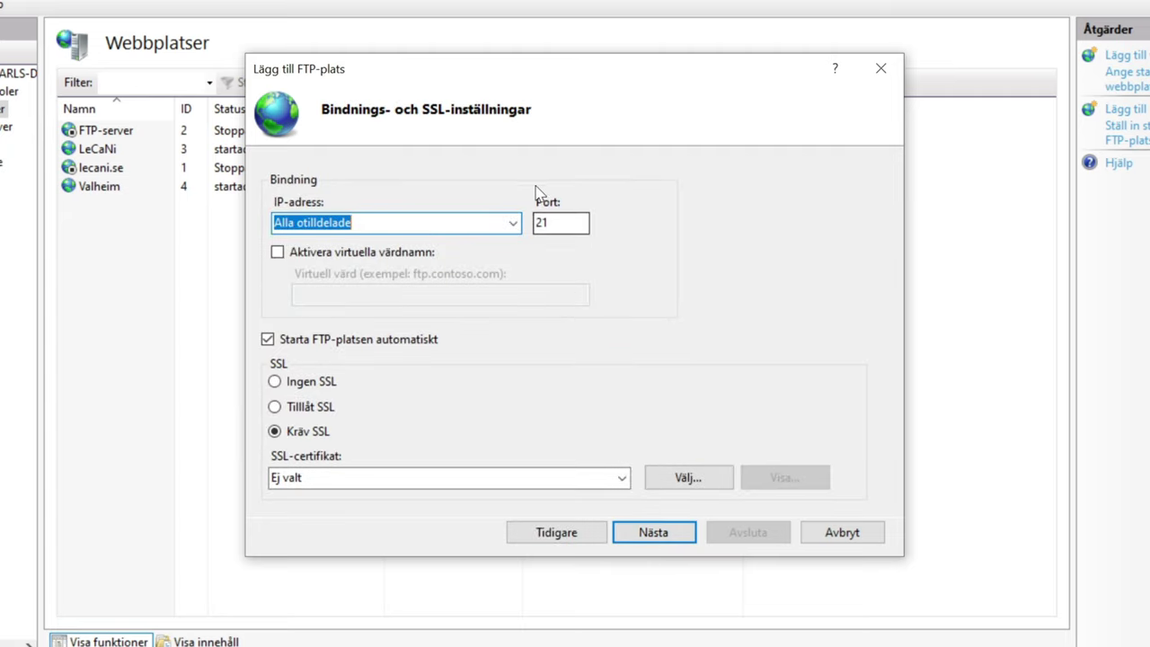
- Keep the binding on Alla otilldelade, port 21, select Ingen SSL, and continue
click(514, 224)
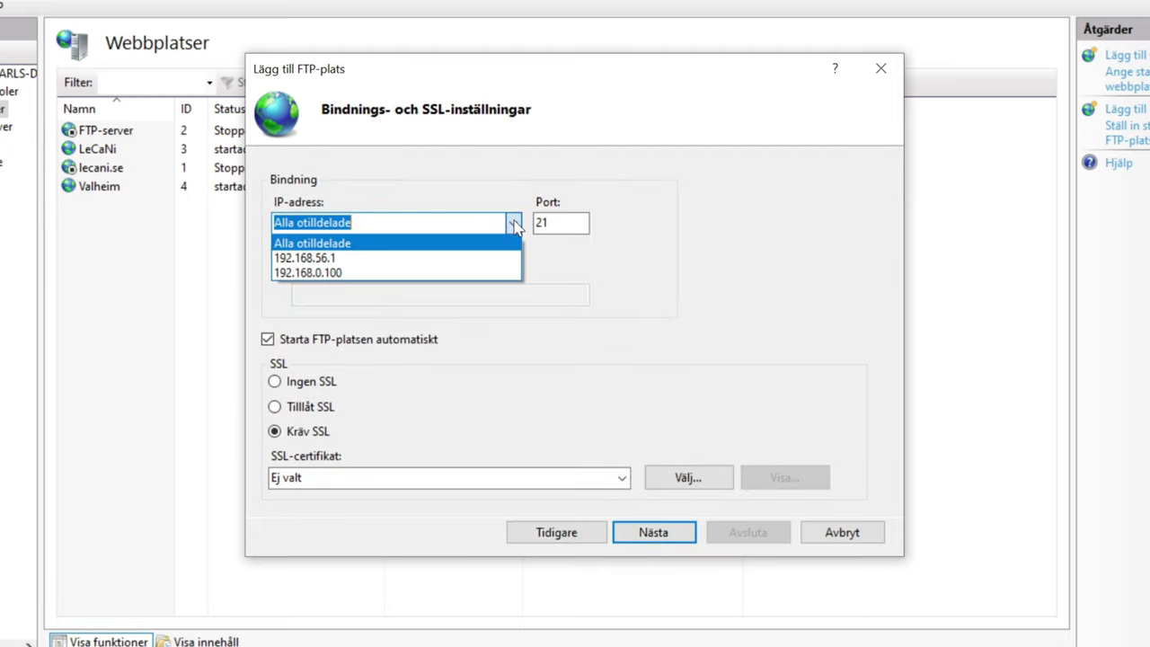
click(514, 224)
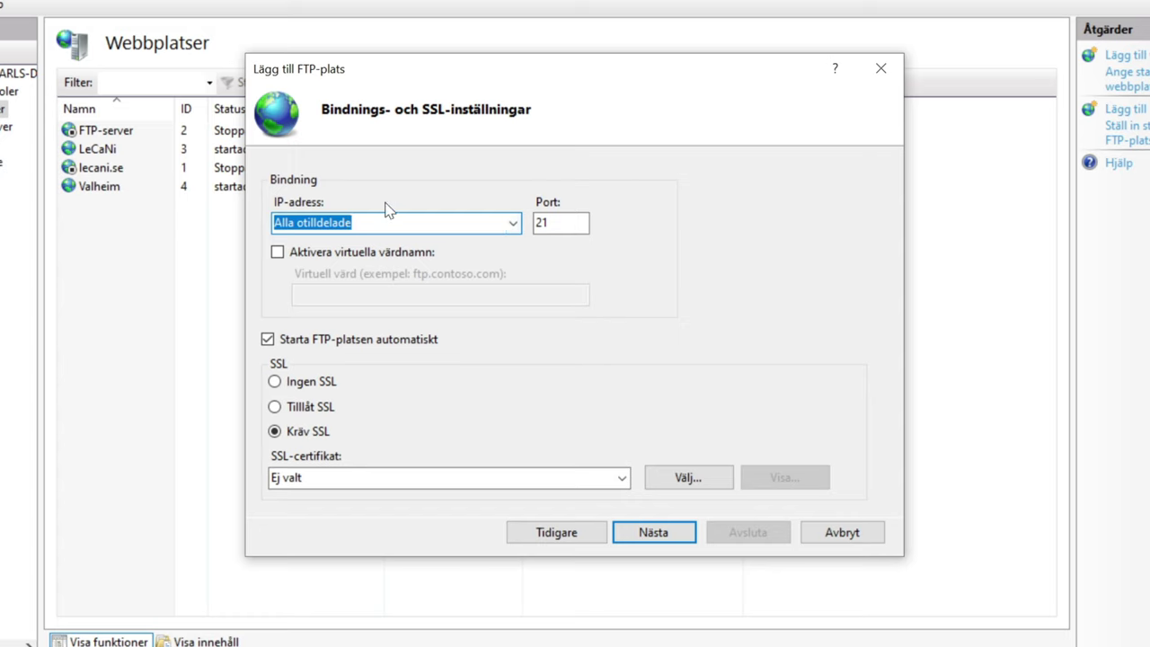
click(576, 223)
click(301, 381)
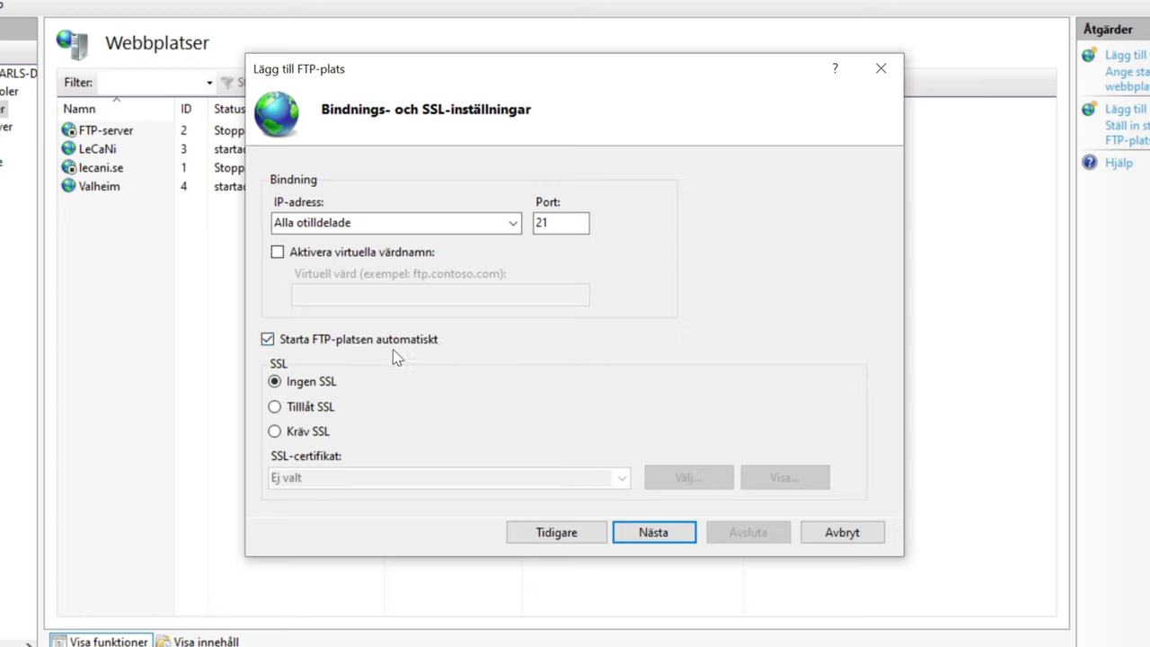
click(661, 536)
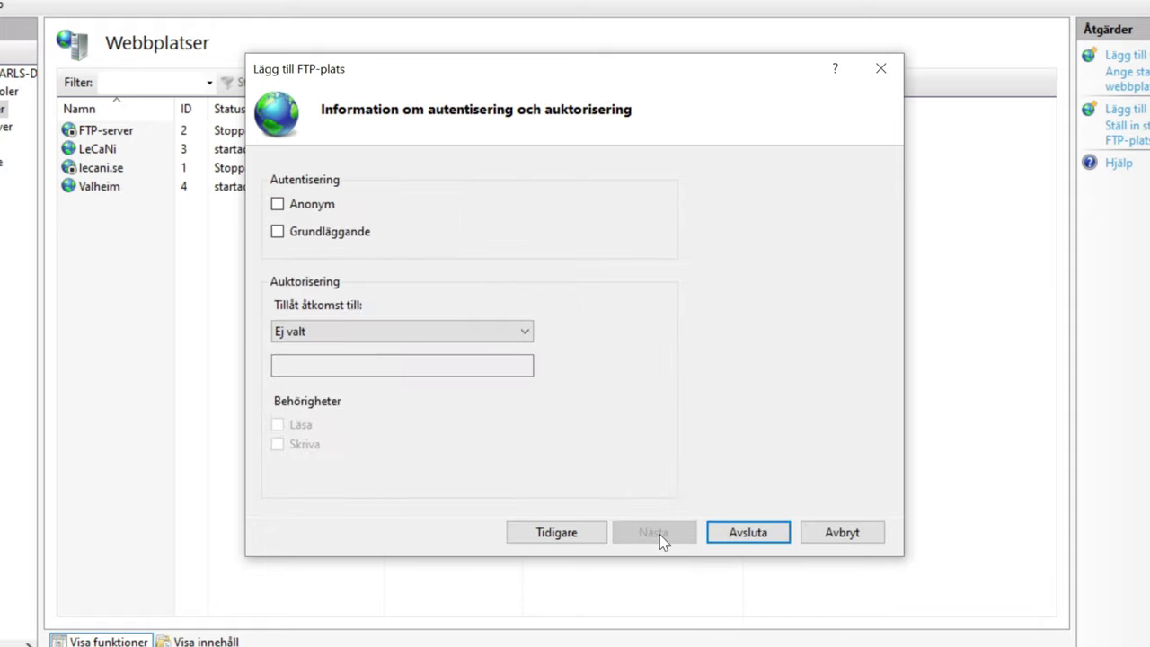
- Use Basic authentication for the specified users with Läsa and Skriva permissions, then finish the wizard
click(331, 231)
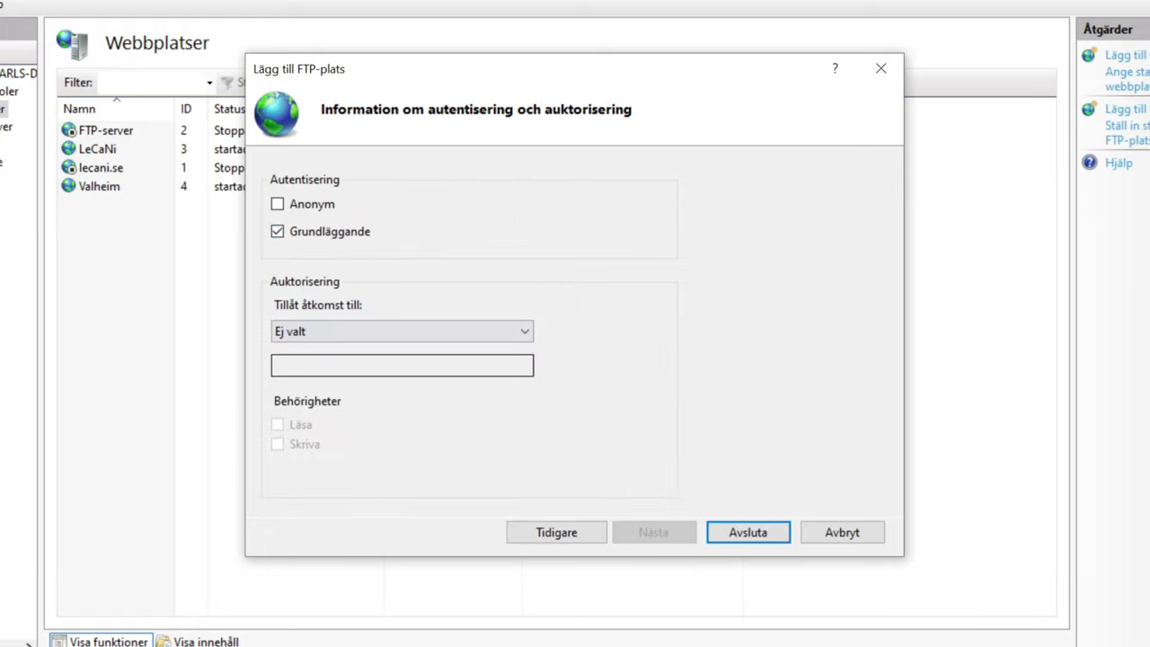
click(327, 330)
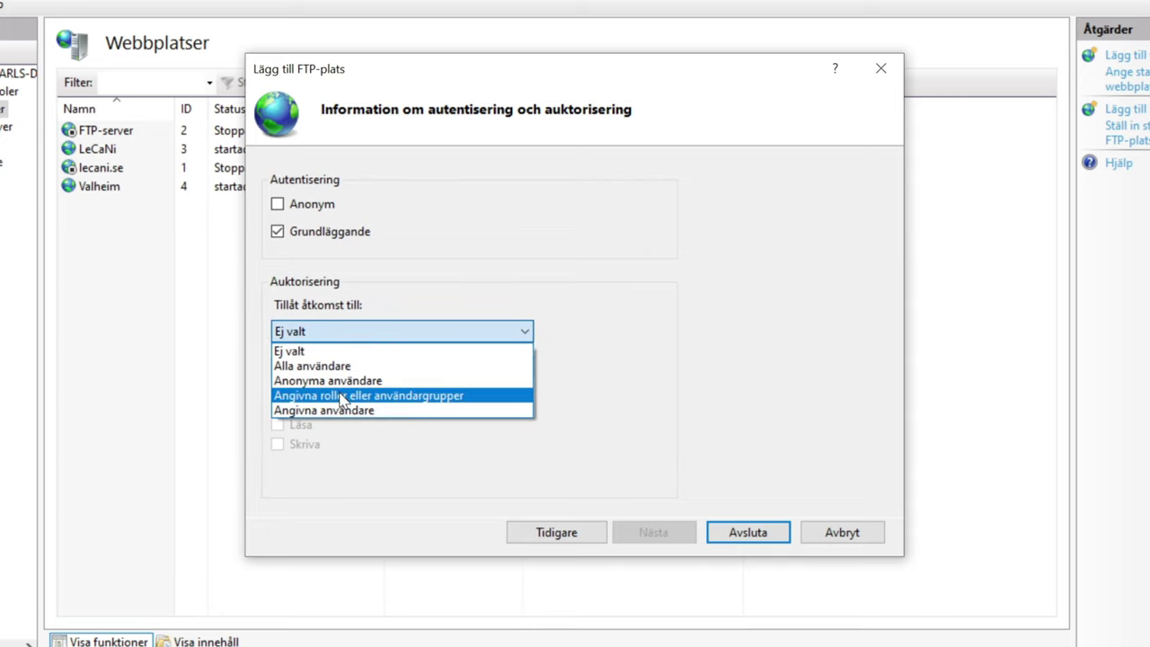
click(342, 397)
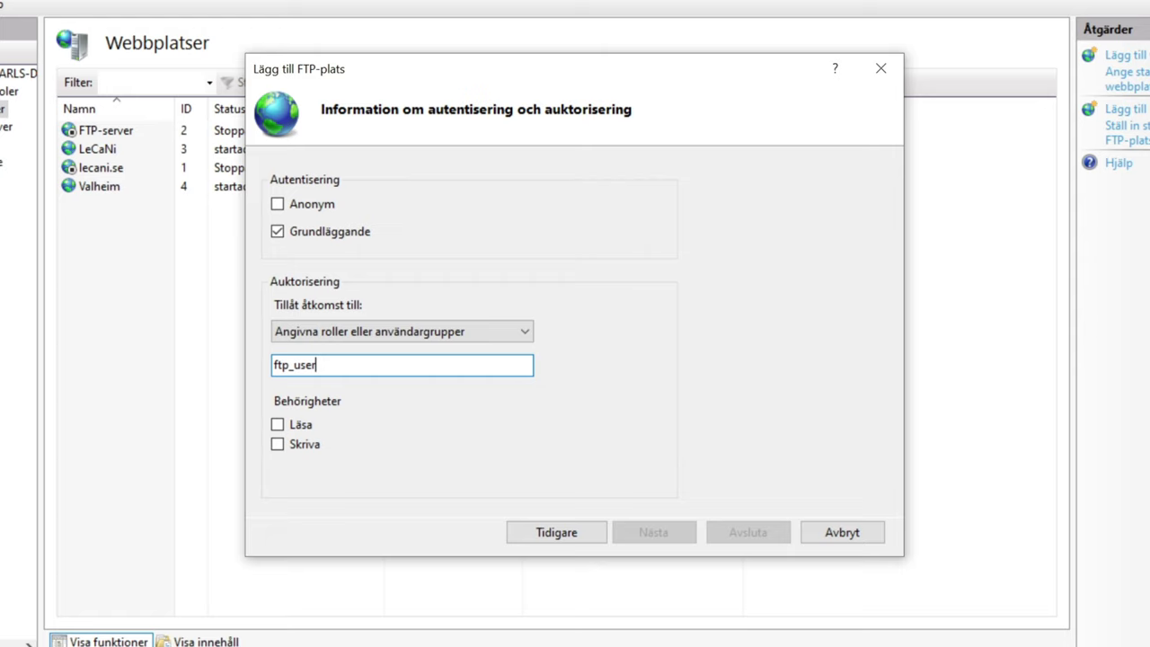
click(334, 335)
click(334, 334)
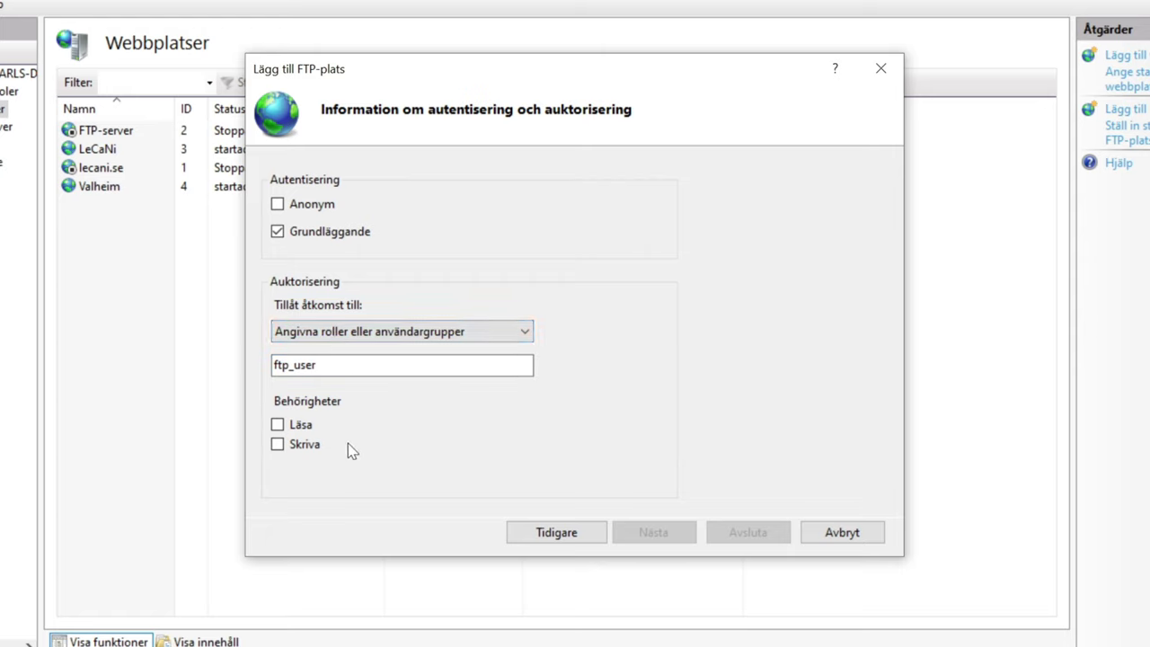
key(Tab)
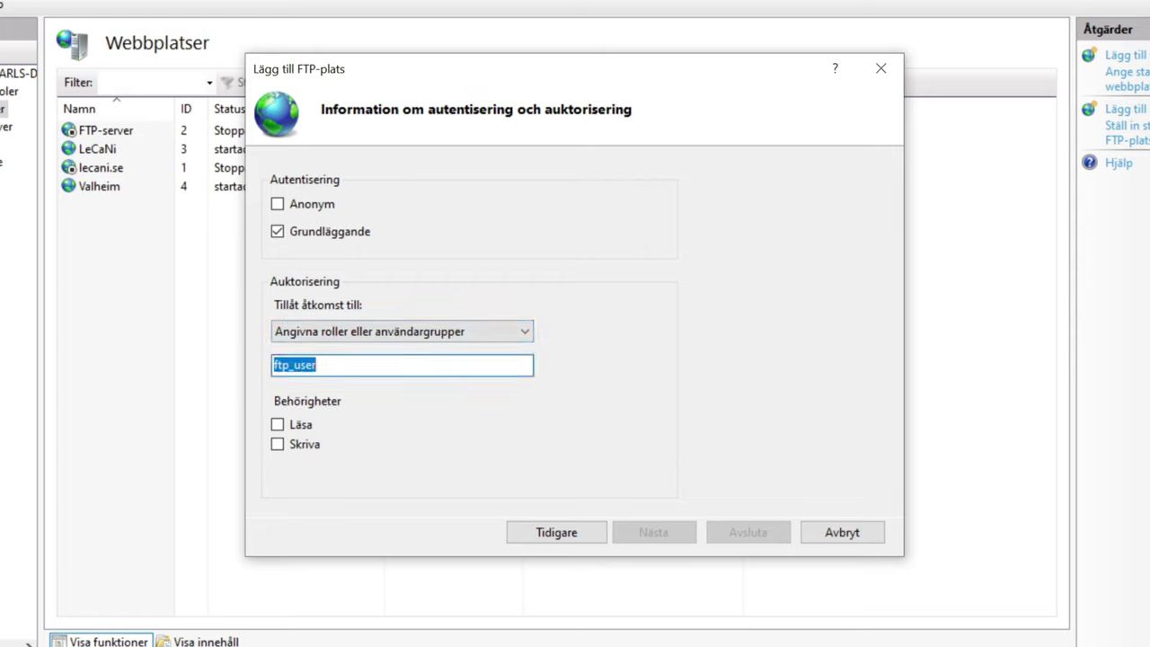
click(278, 424)
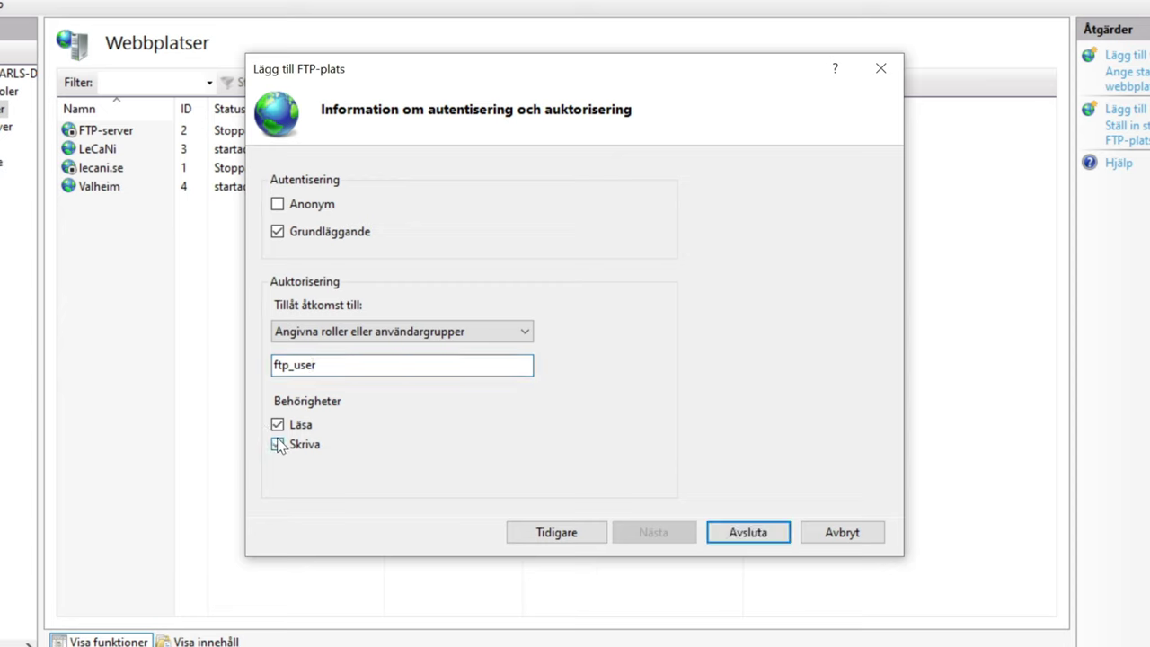
click(278, 444)
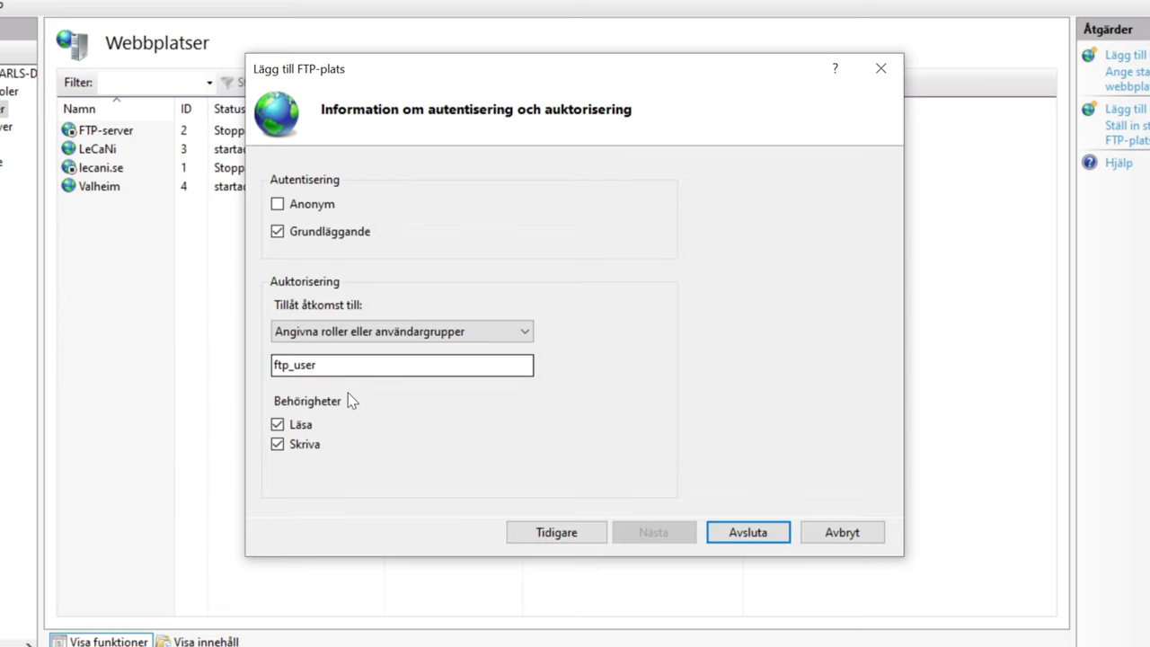
click(764, 533)
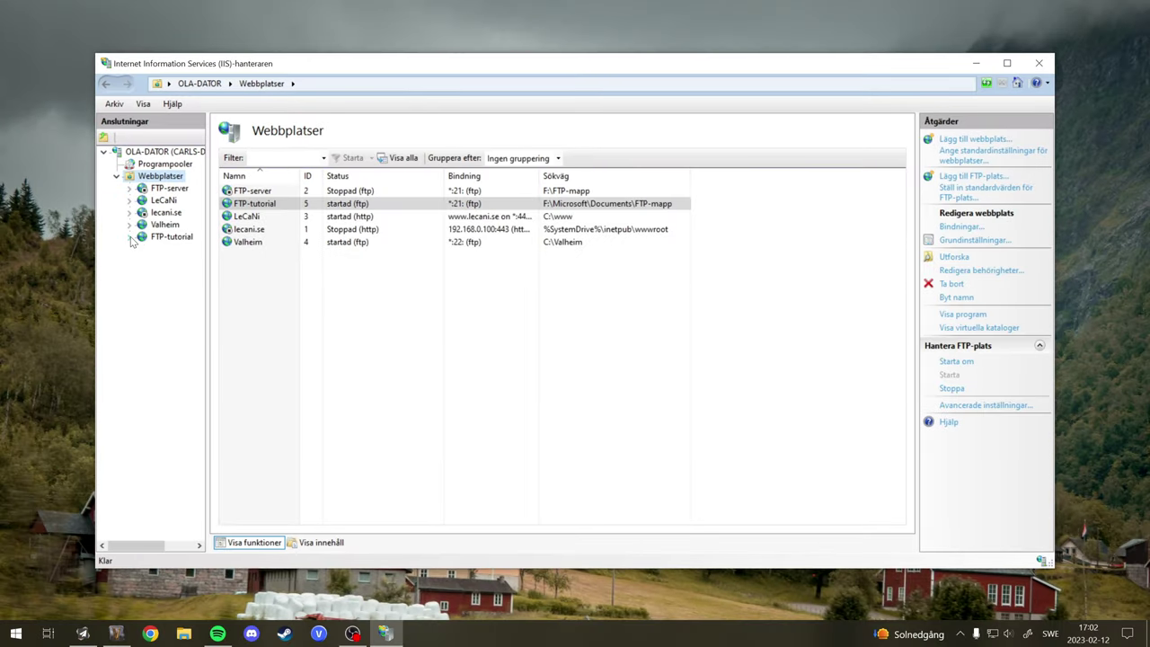
- Show the FTP-tutorial site's home page in IIS Manager, then bring up the Start menu
click(166, 237)
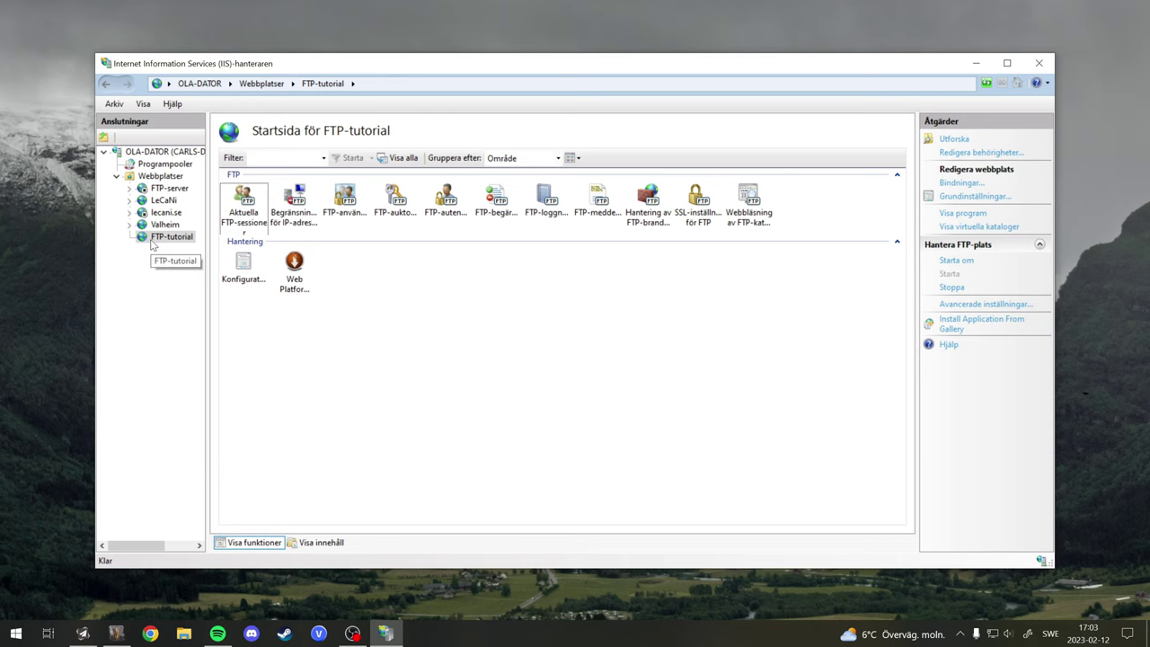
click(16, 633)
- Allow FTP-server through Windows Defender-brandväggen's allowed apps list, save, and close the firewall window
text(brand)
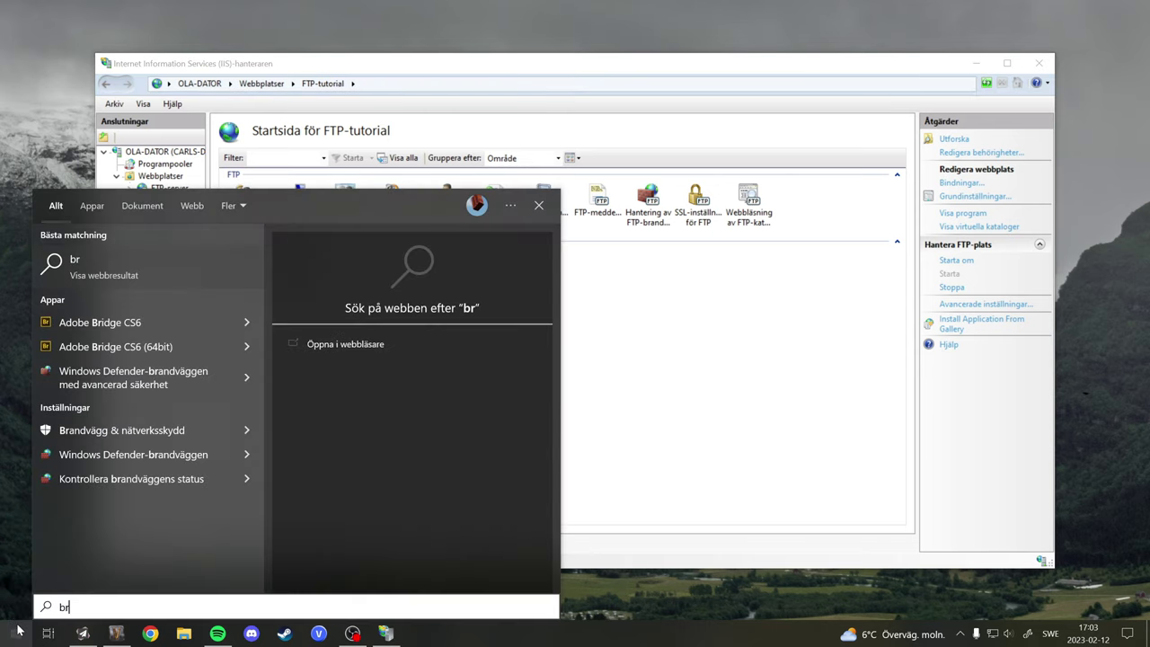
click(191, 263)
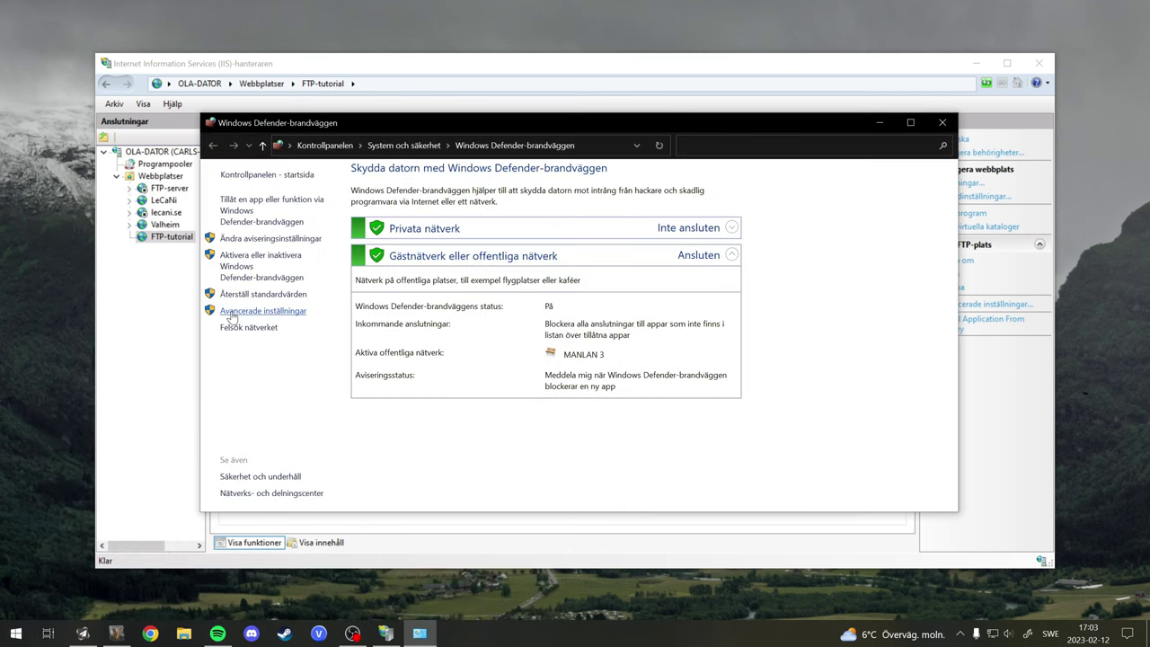
click(238, 208)
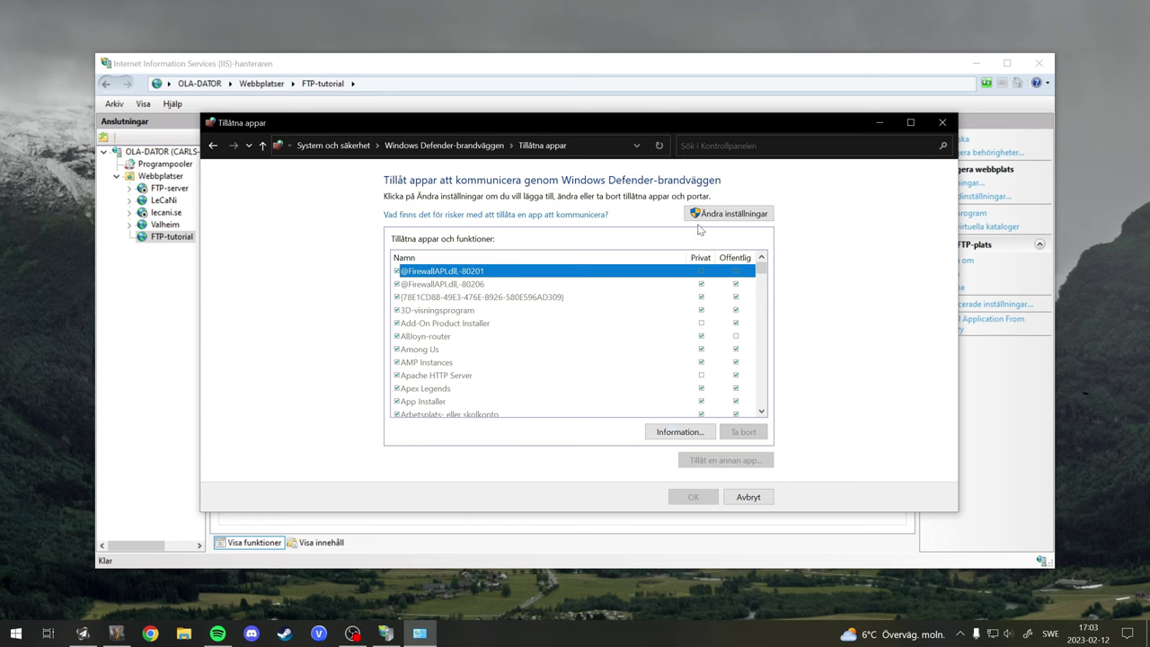
click(701, 215)
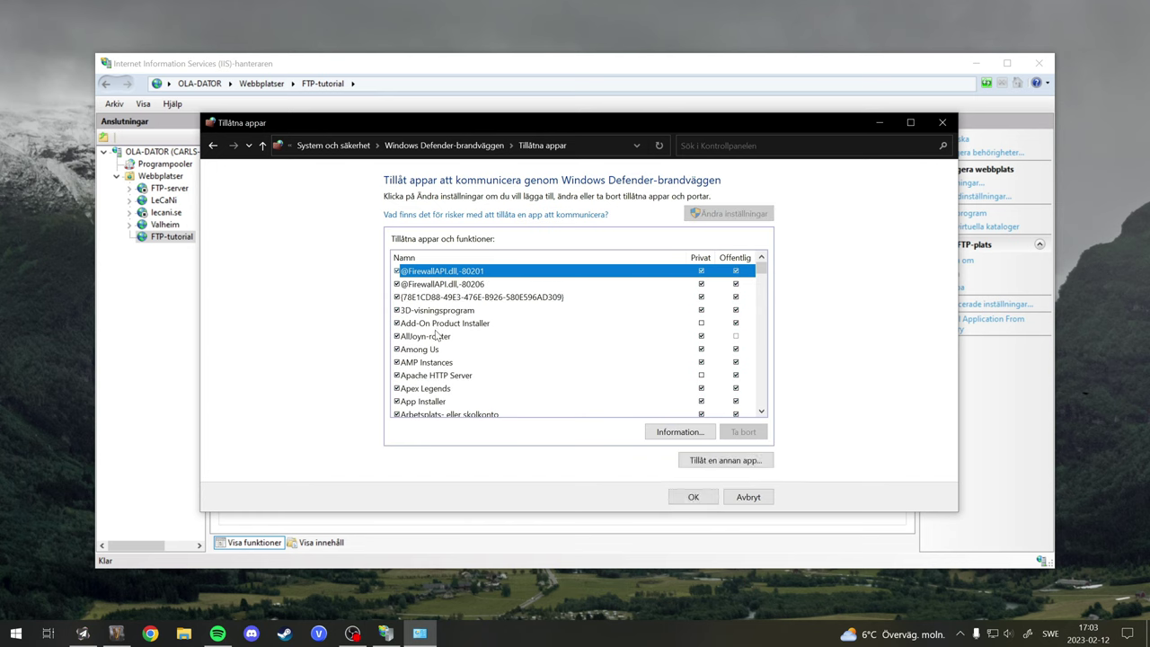
scroll(435, 334, down, 8)
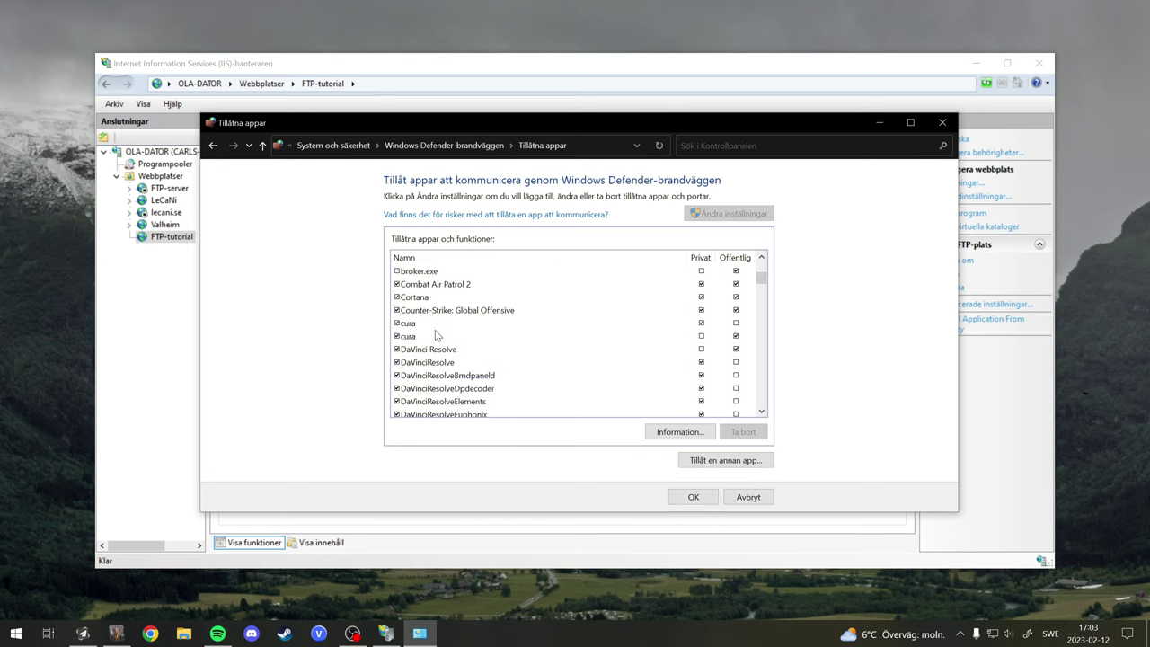
scroll(435, 334, down, 9)
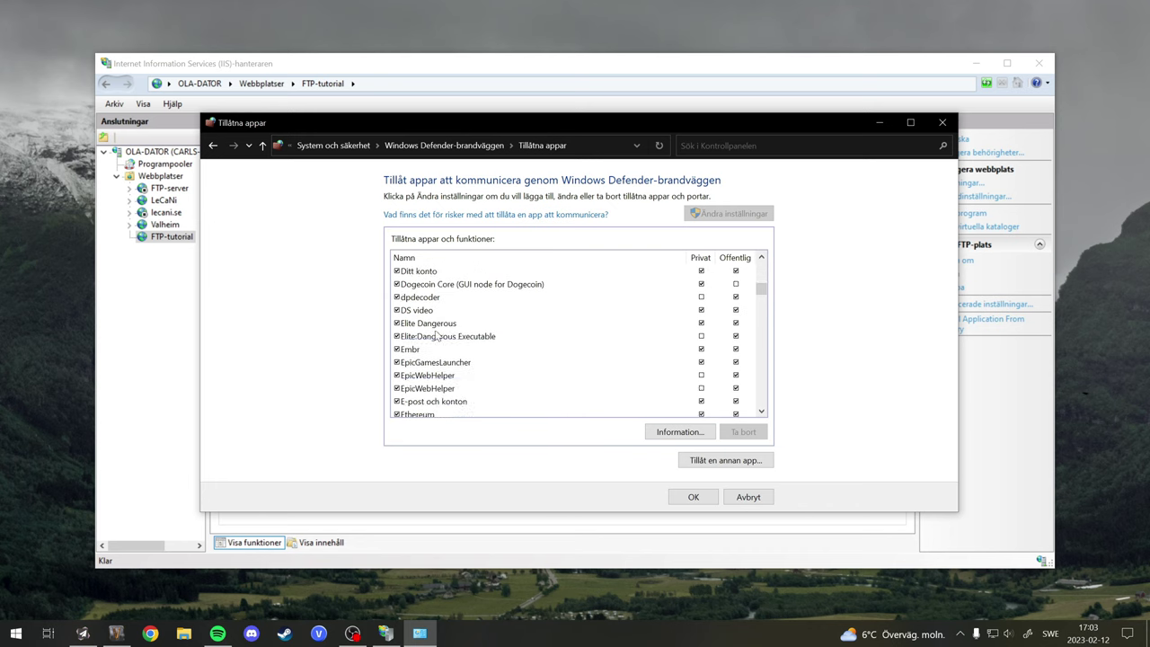
scroll(435, 334, down, 6)
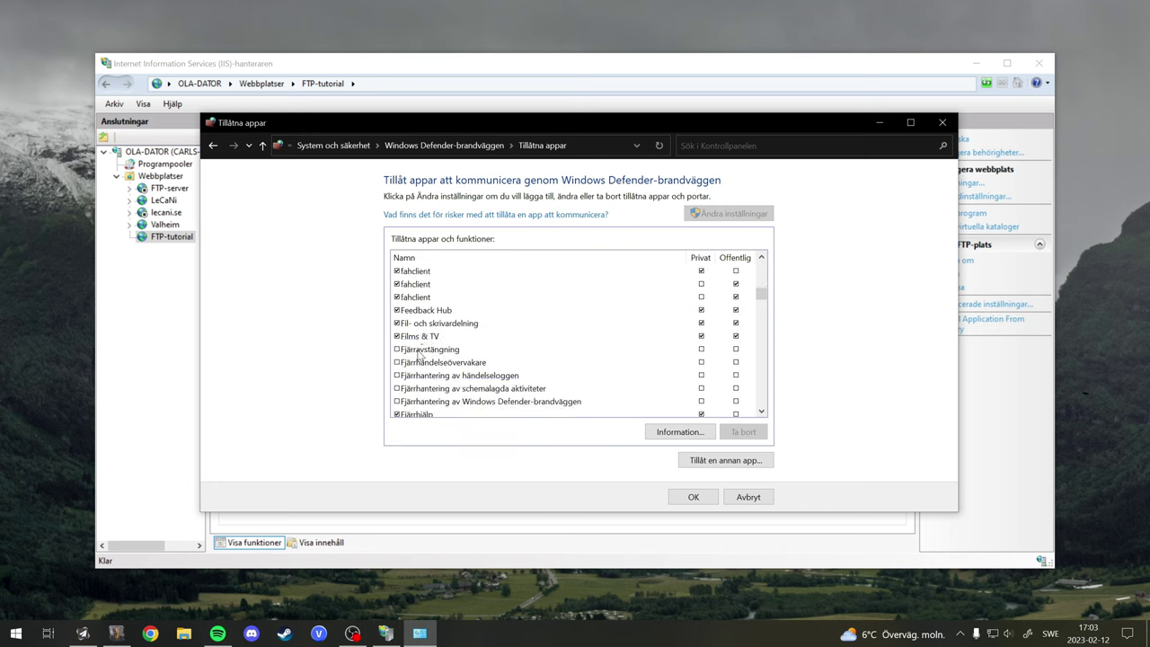
scroll(402, 380, down, 2)
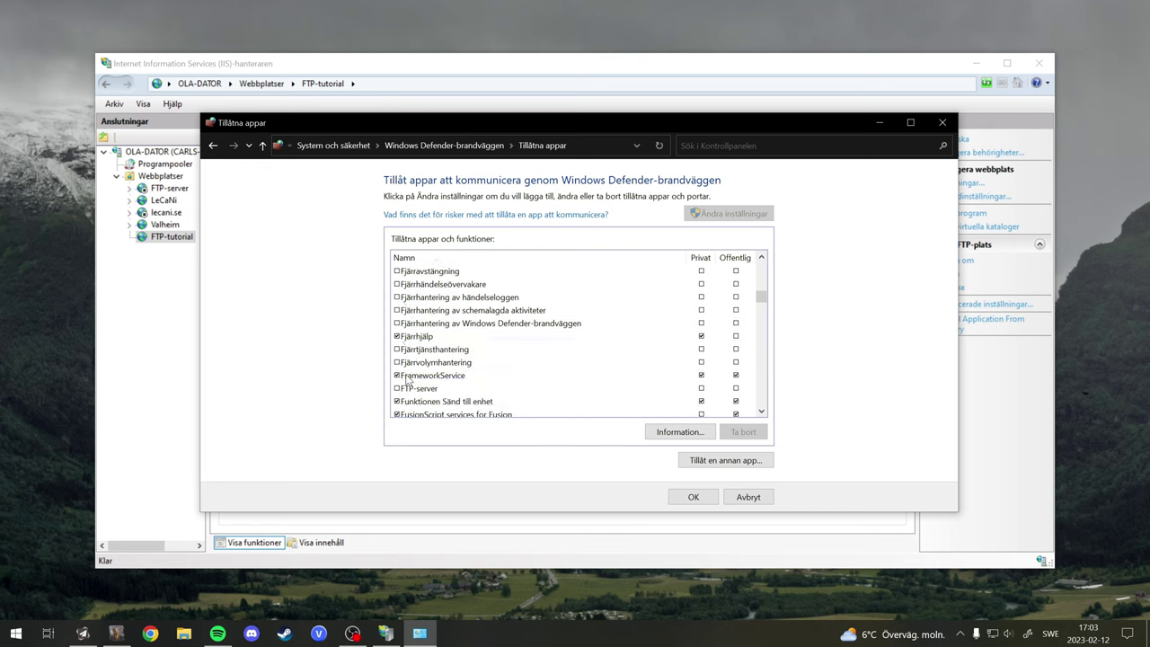
click(397, 390)
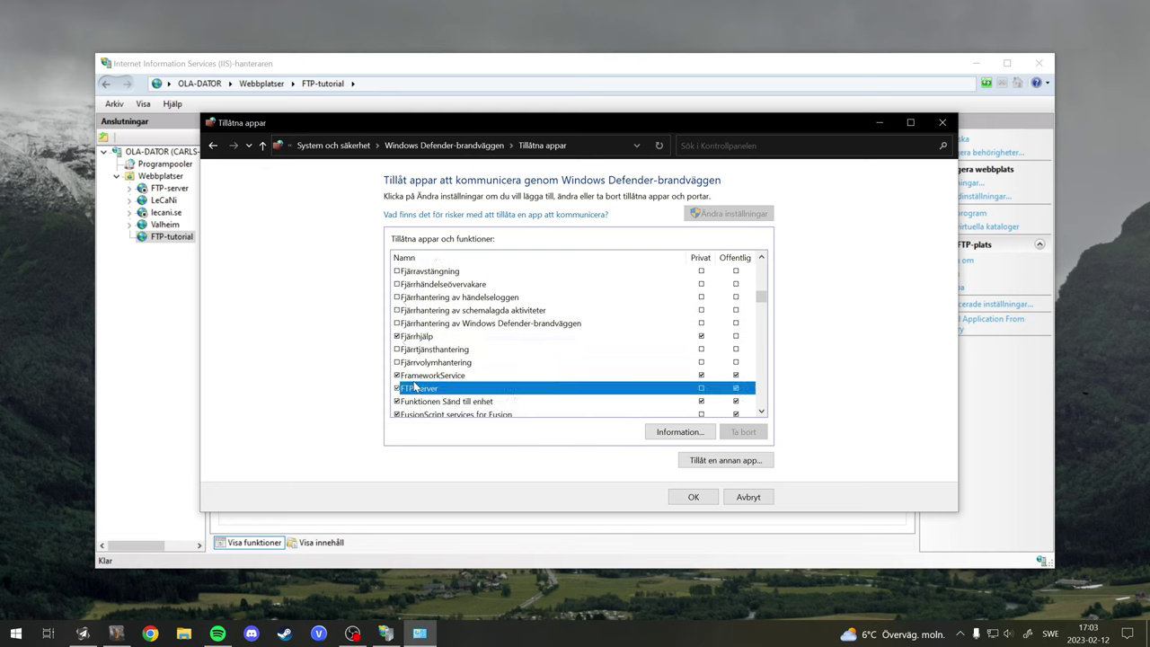
click(694, 497)
key(alt+F4)
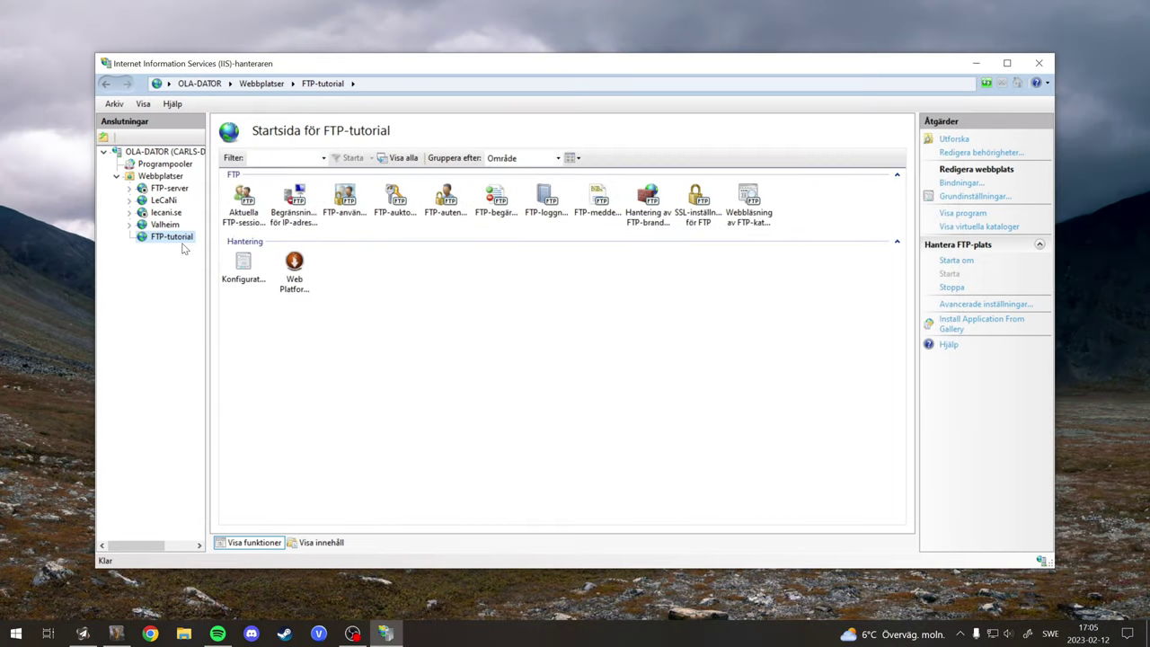
- Launch FileZilla by searching 'file' in the Start menu
click(6, 637)
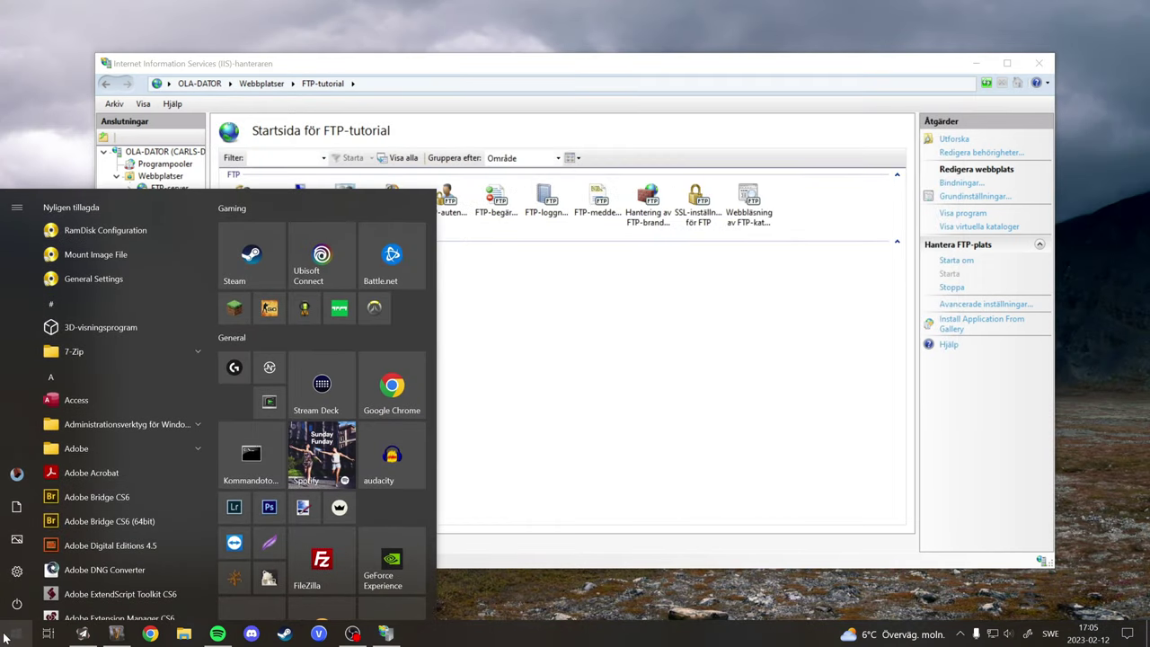
text(file)
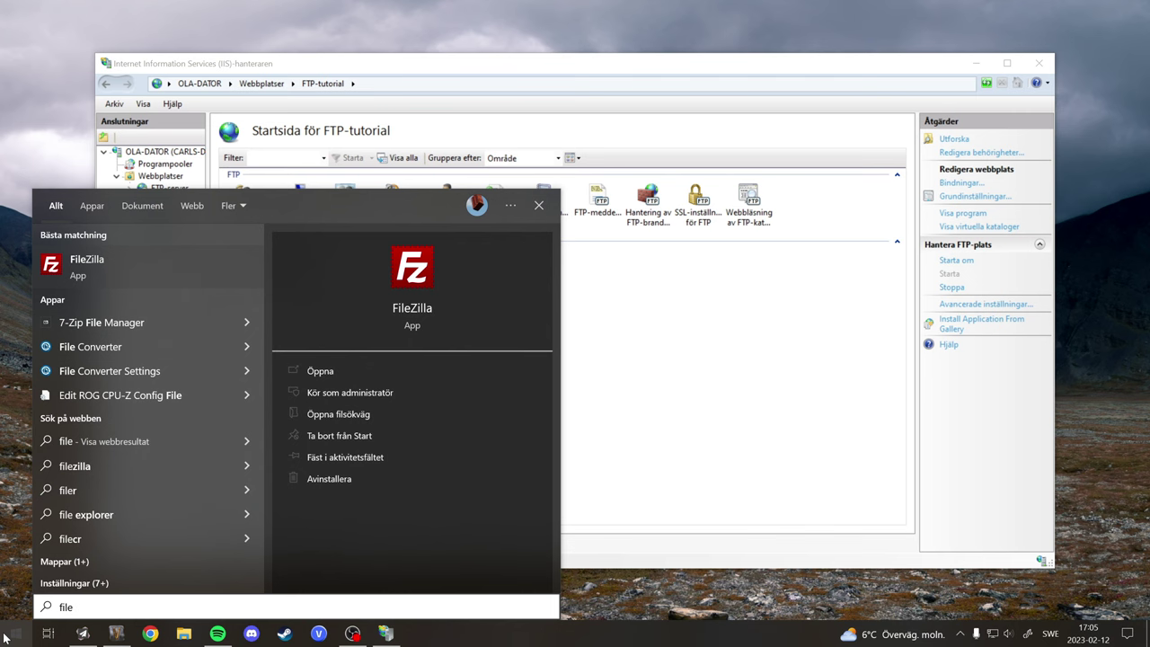
click(5, 636)
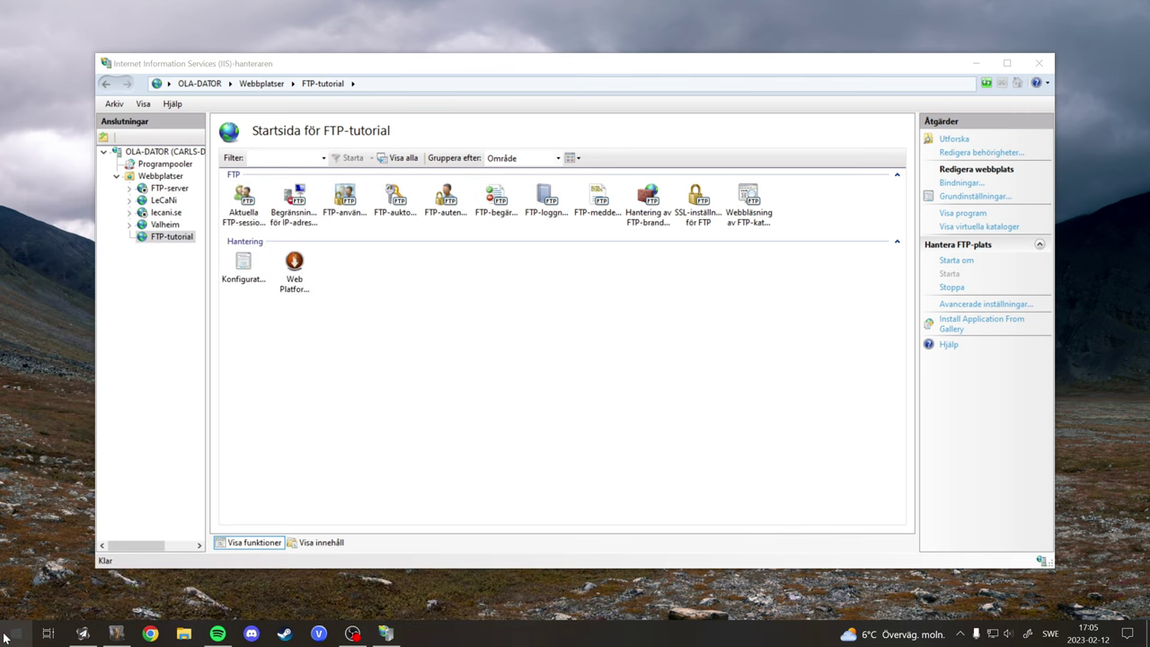
click(854, 121)
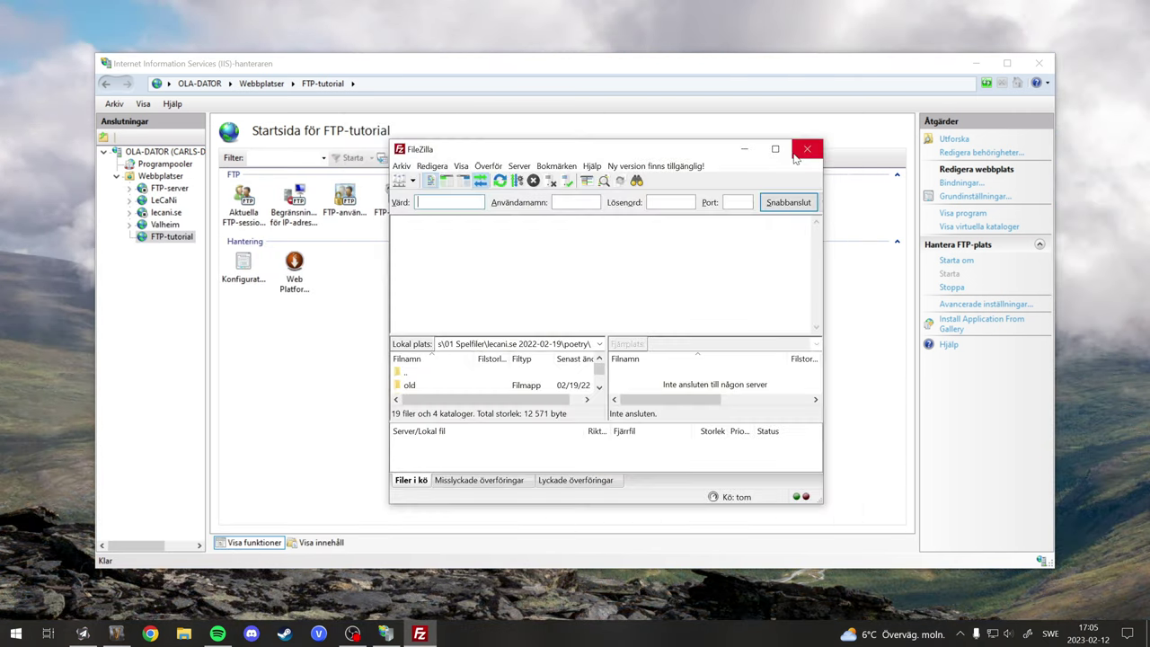
click(776, 148)
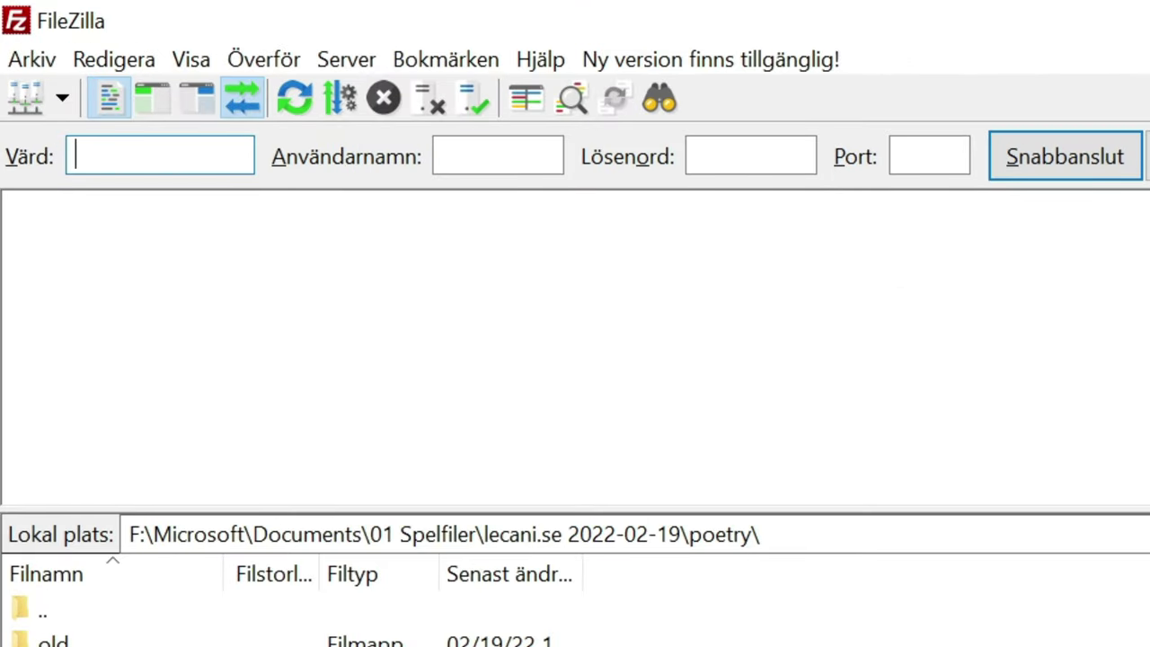
text(localhost)
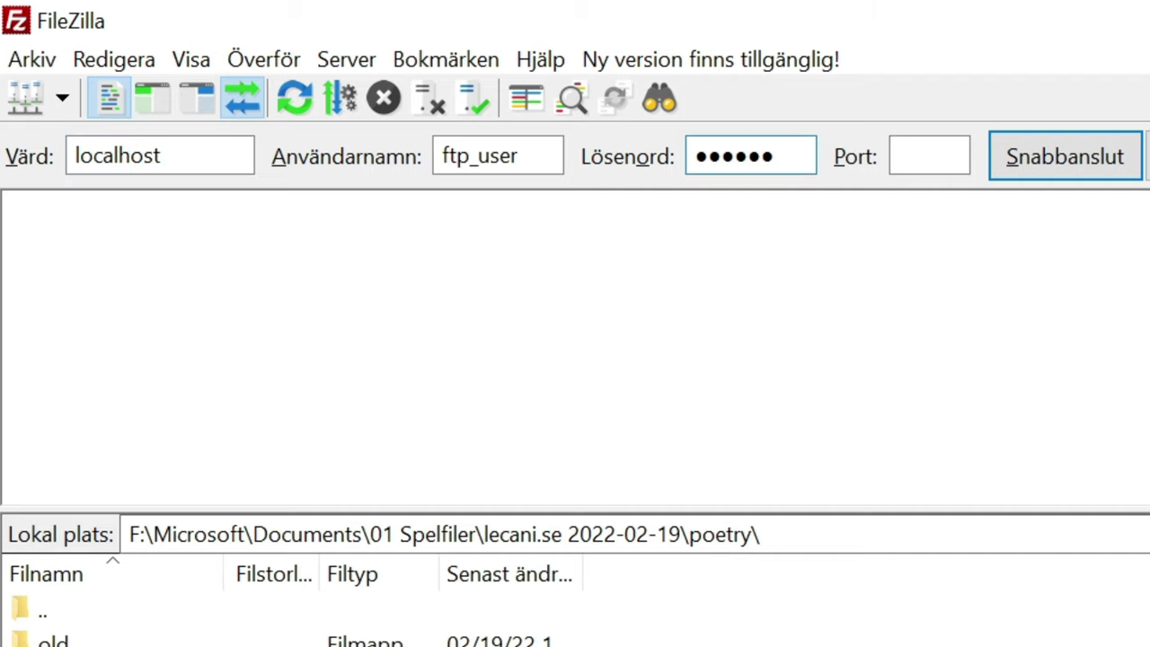
key(Tab)
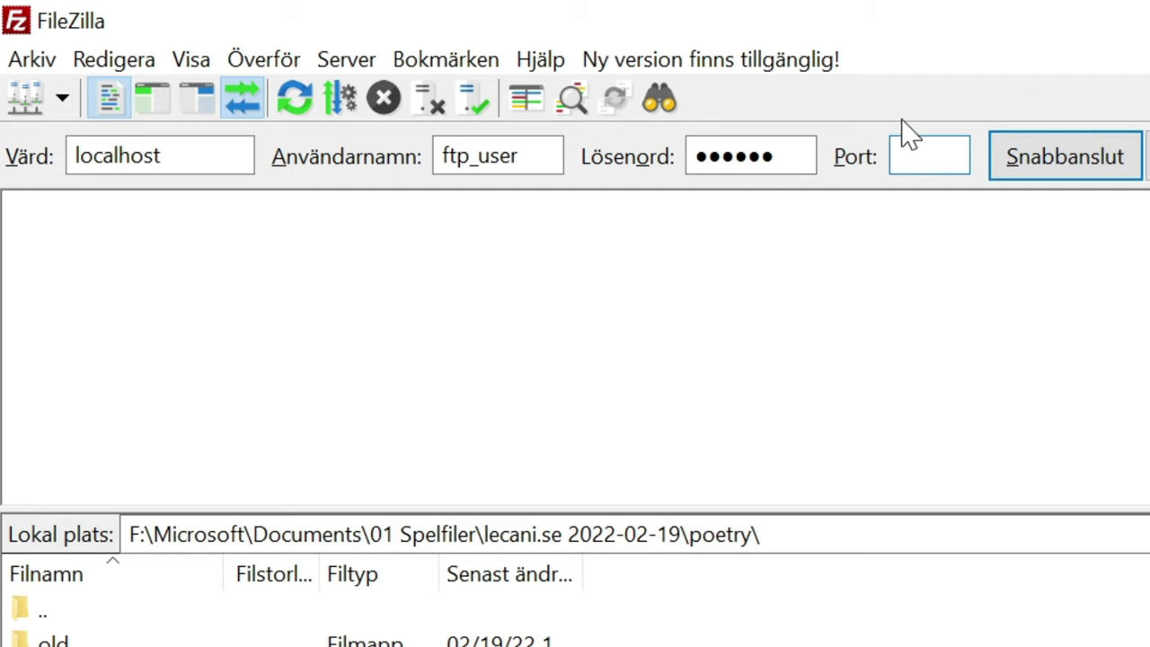
text(21)
click(1031, 166)
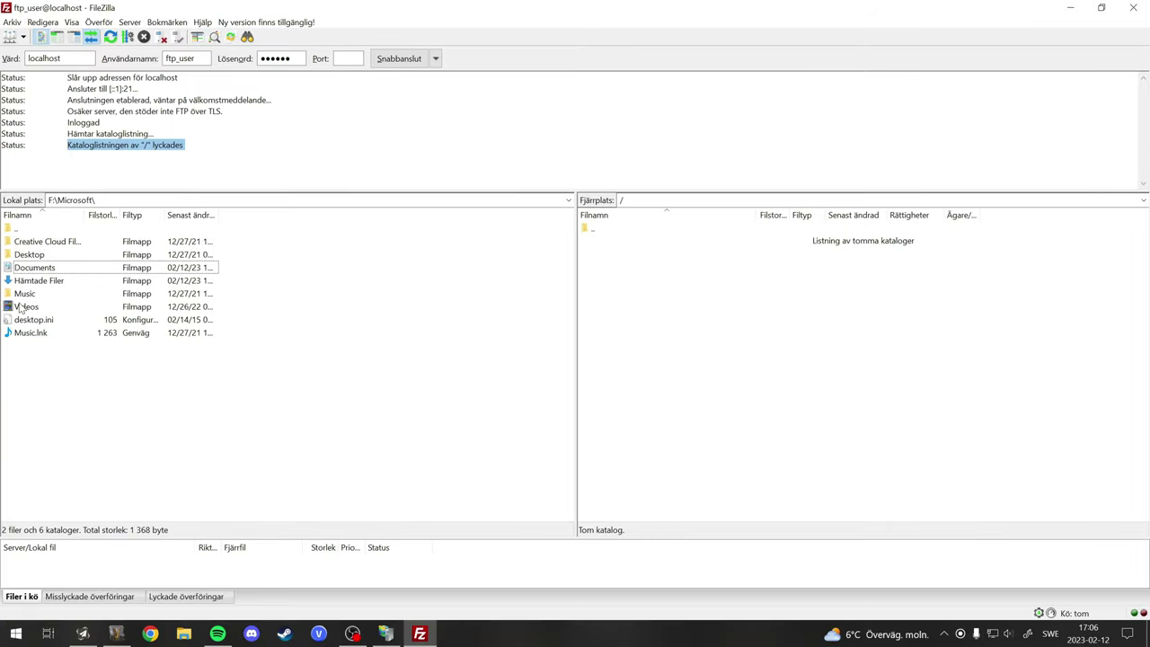
double_click(18, 308)
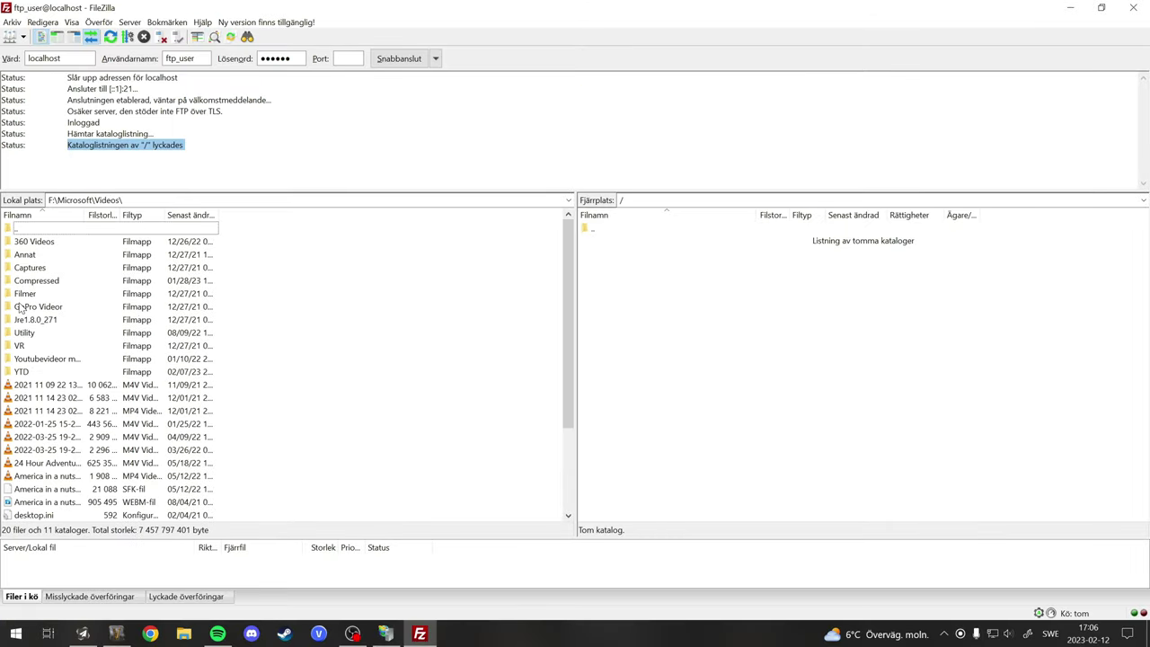
double_click(45, 423)
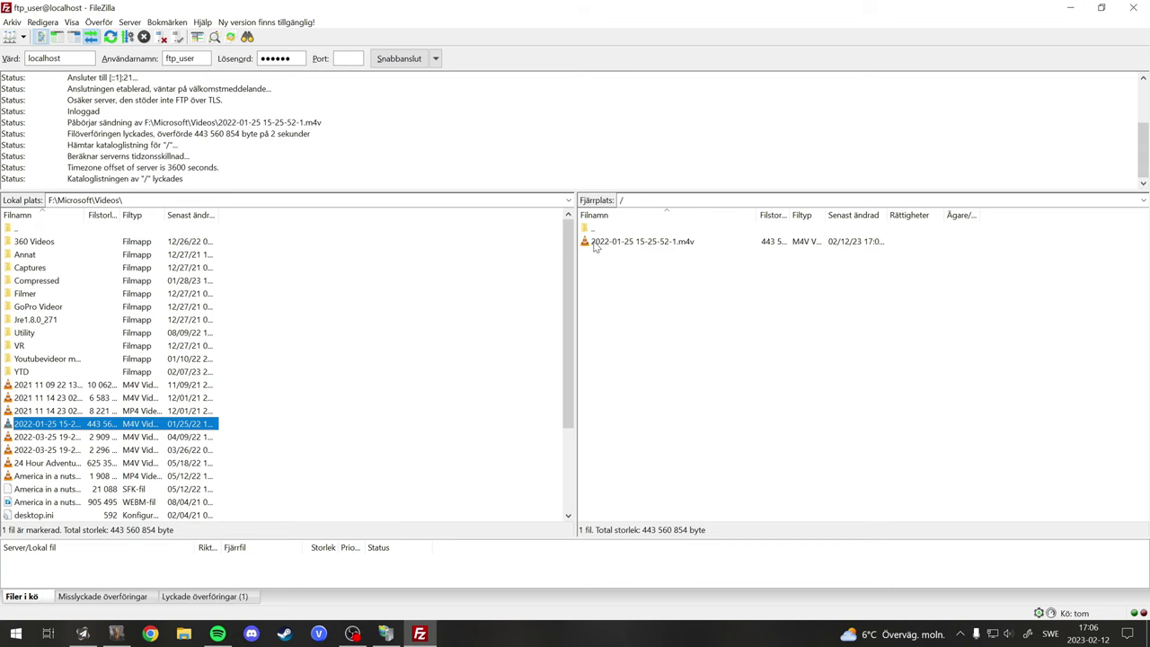
- Verify the uploaded video in Documents > FTP-mapp in File Explorer, then close Explorer
click(183, 634)
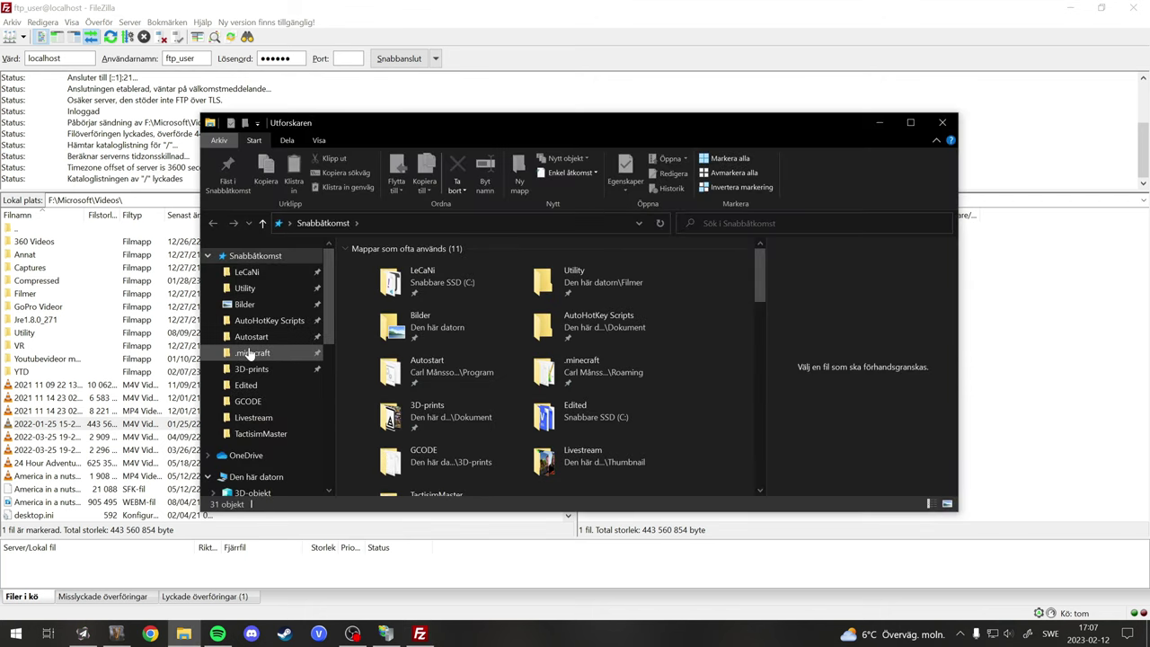
scroll(253, 377, down, 1)
scroll(252, 377, down, 1)
click(253, 449)
double_click(708, 369)
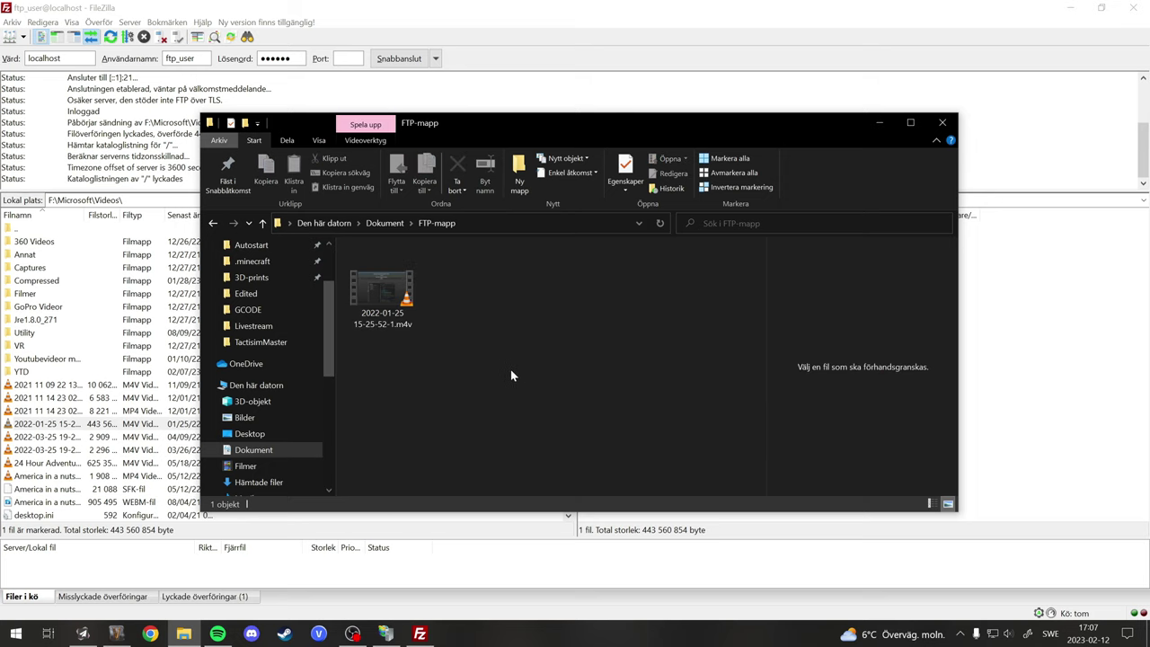
click(942, 123)
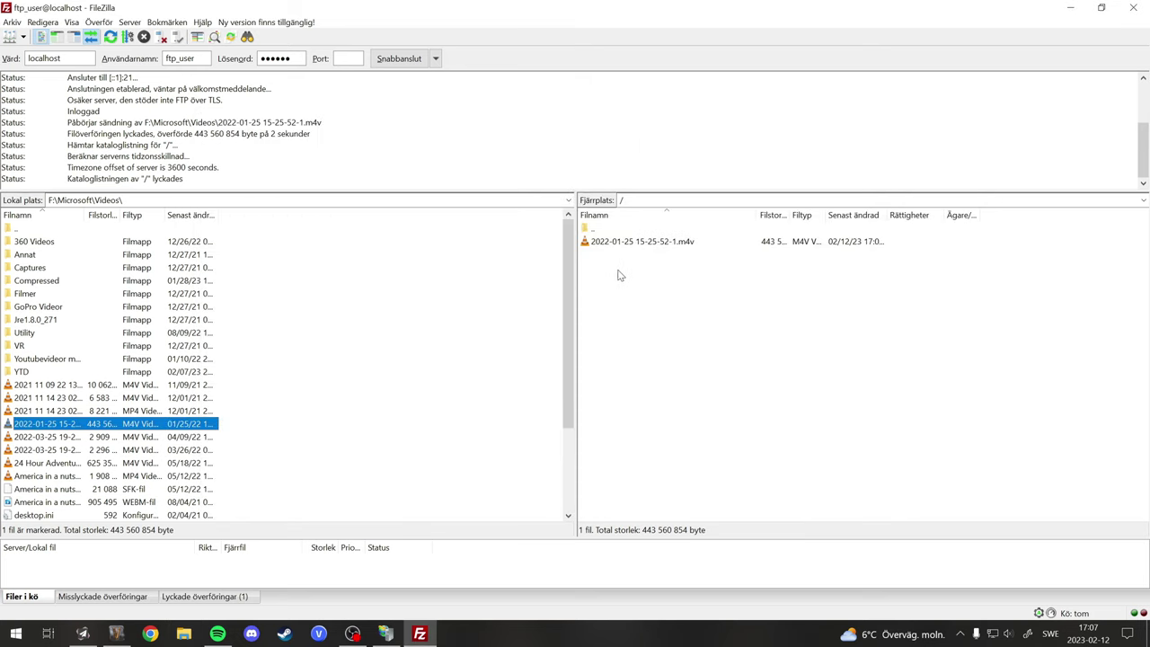
- Delete the uploaded video from the FTP server's file list, confirming with Ja
click(636, 299)
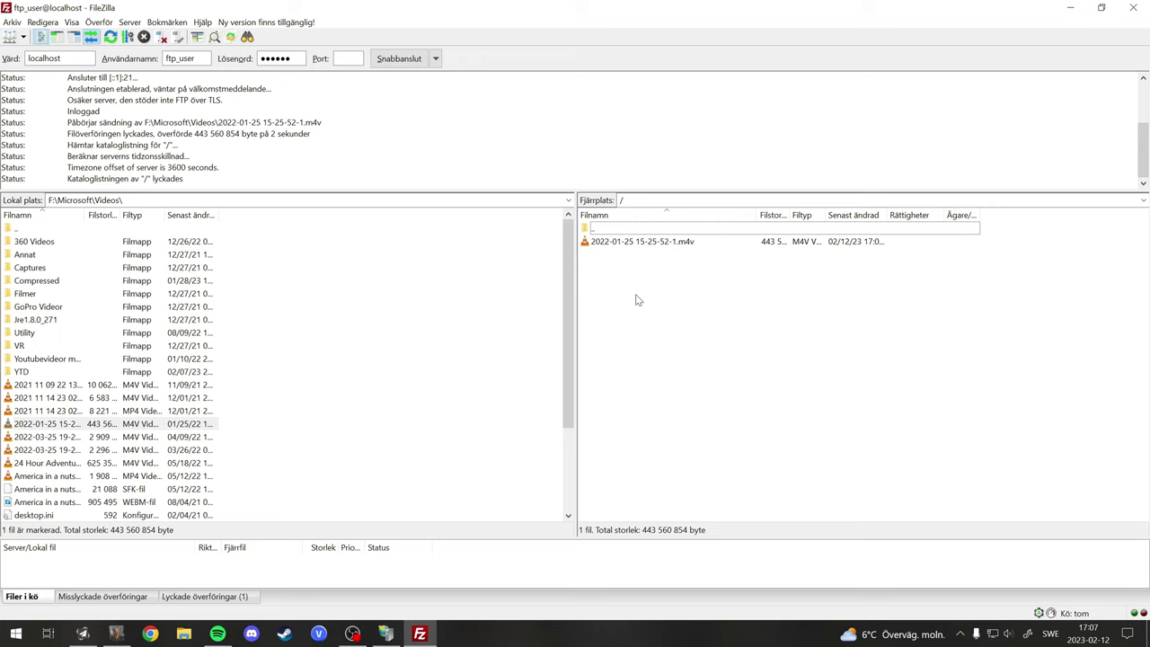
click(605, 245)
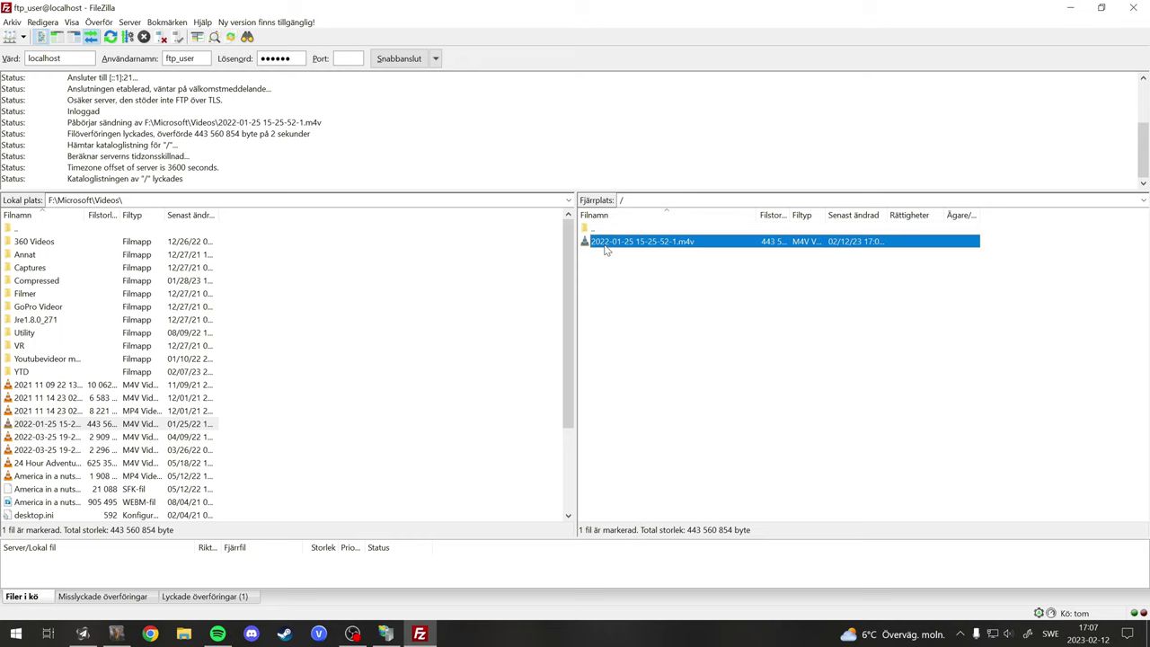
key(Delete)
click(621, 313)
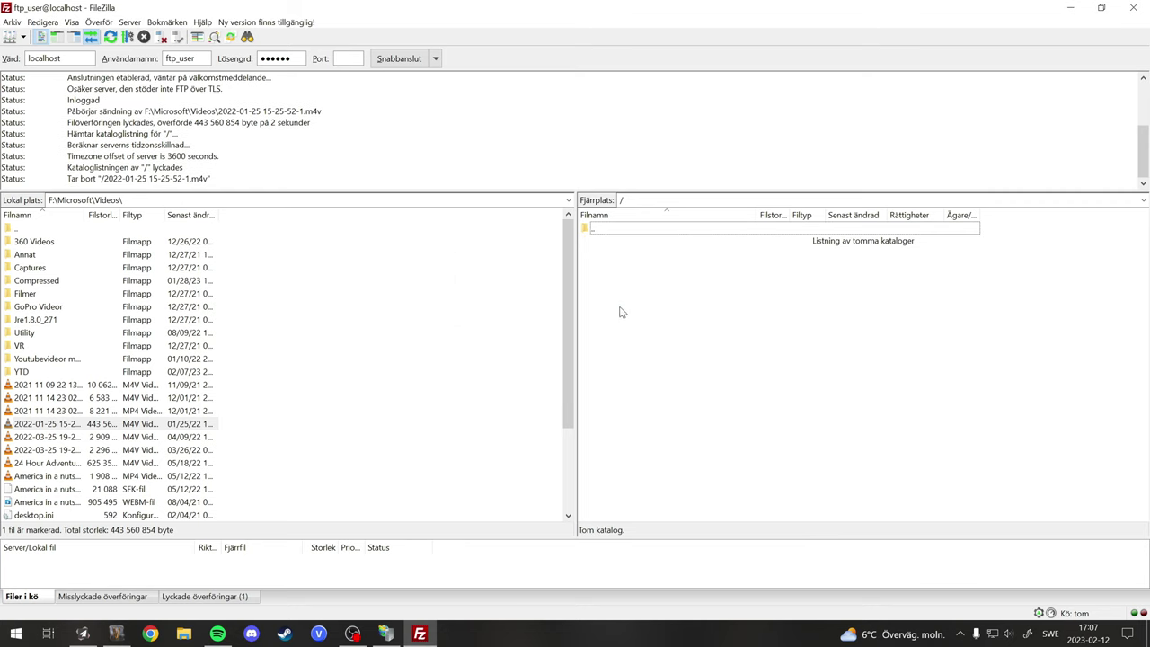
- Clear the port field, then close FileZilla and IIS Manager
click(348, 59)
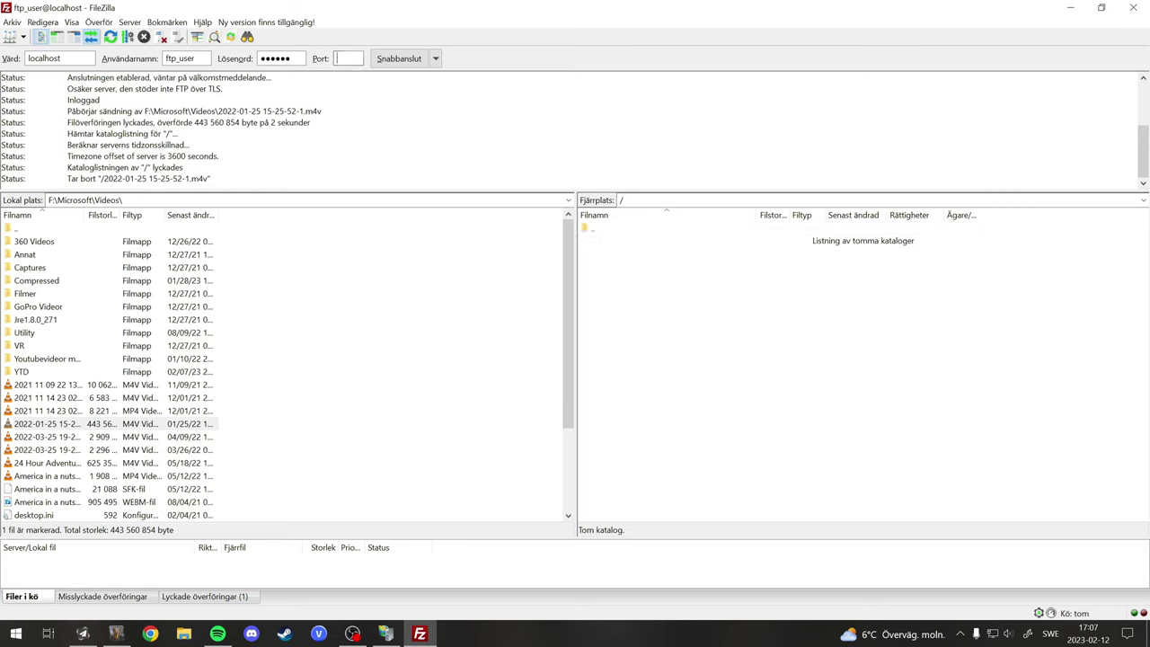
text(21)
key(BackSpace)
key(BackSpace)
click(1135, 8)
click(1043, 56)
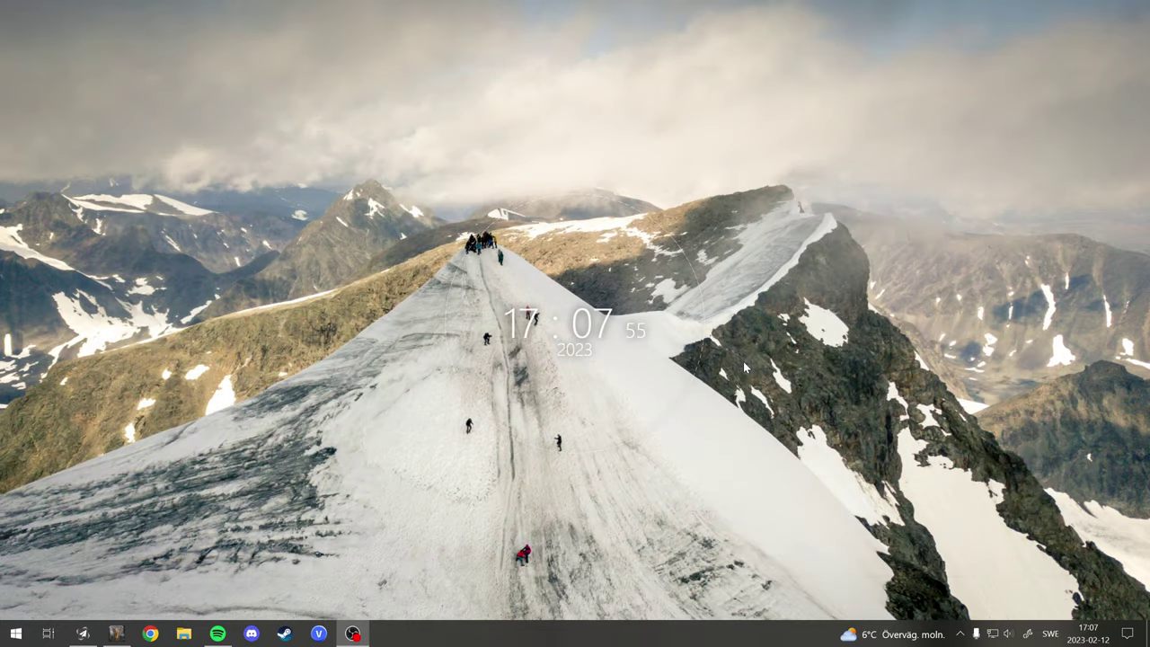
- Open Command Prompt via a 'kom' Start search and run ipconfig
click(13, 635)
text(kom)
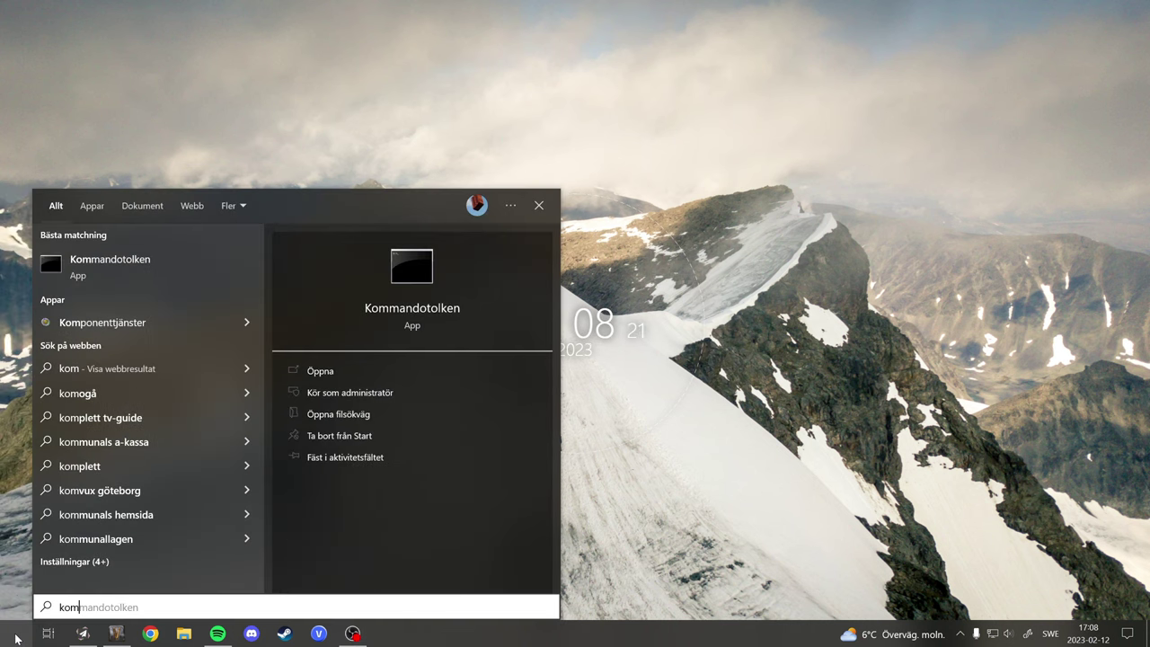
key(Return)
text(ip)
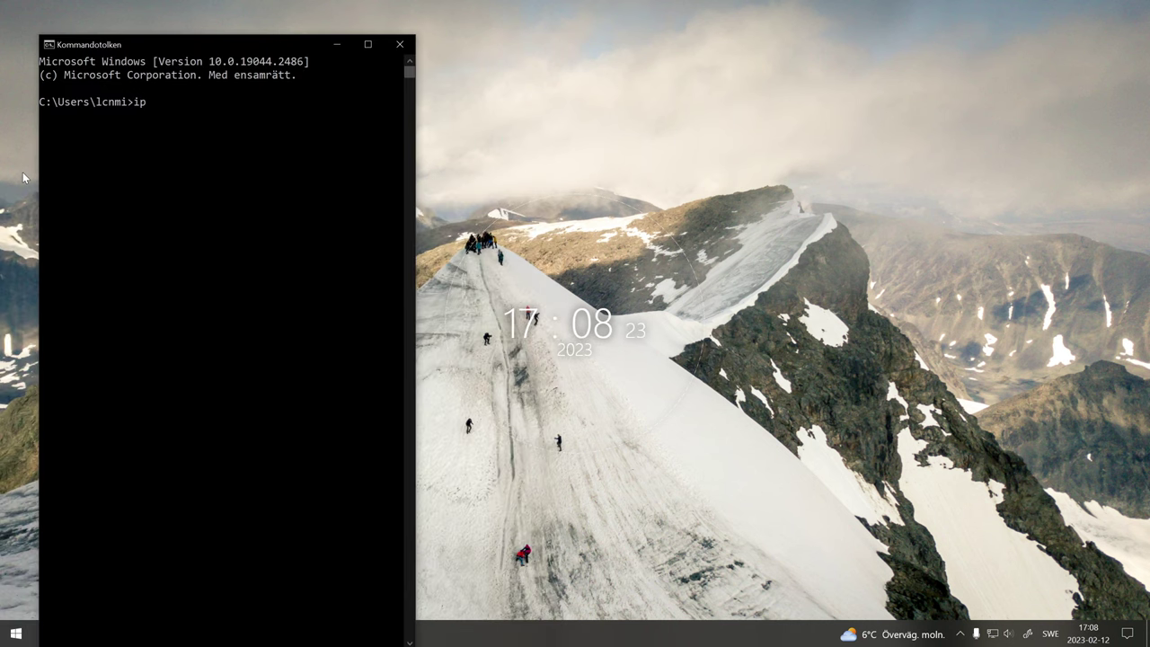
text(config)
key(Return)
- Widen the console and copy the default gateway address 192.168.0.1
drag(415, 135, 787, 135)
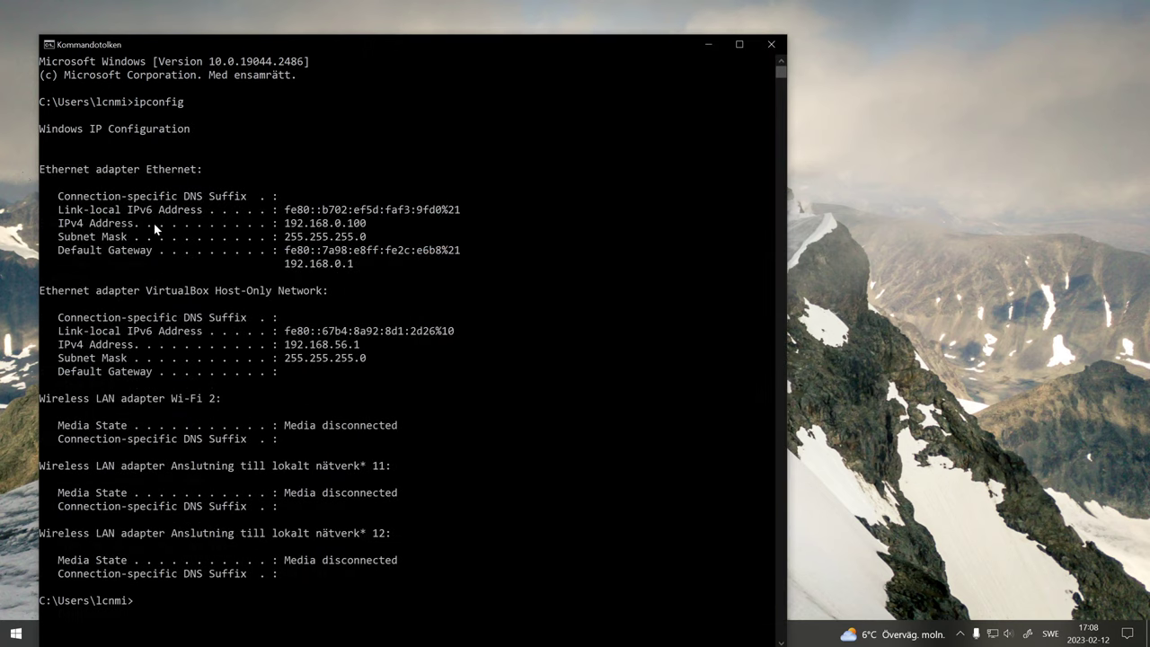
drag(54, 224, 466, 225)
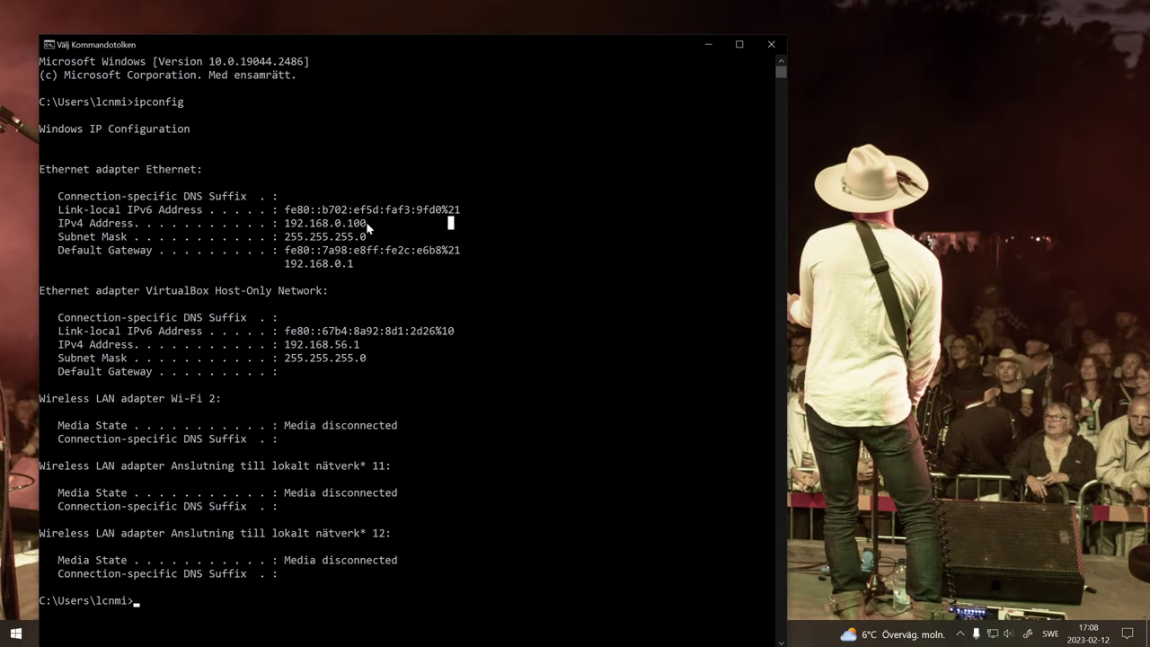
drag(370, 225, 459, 258)
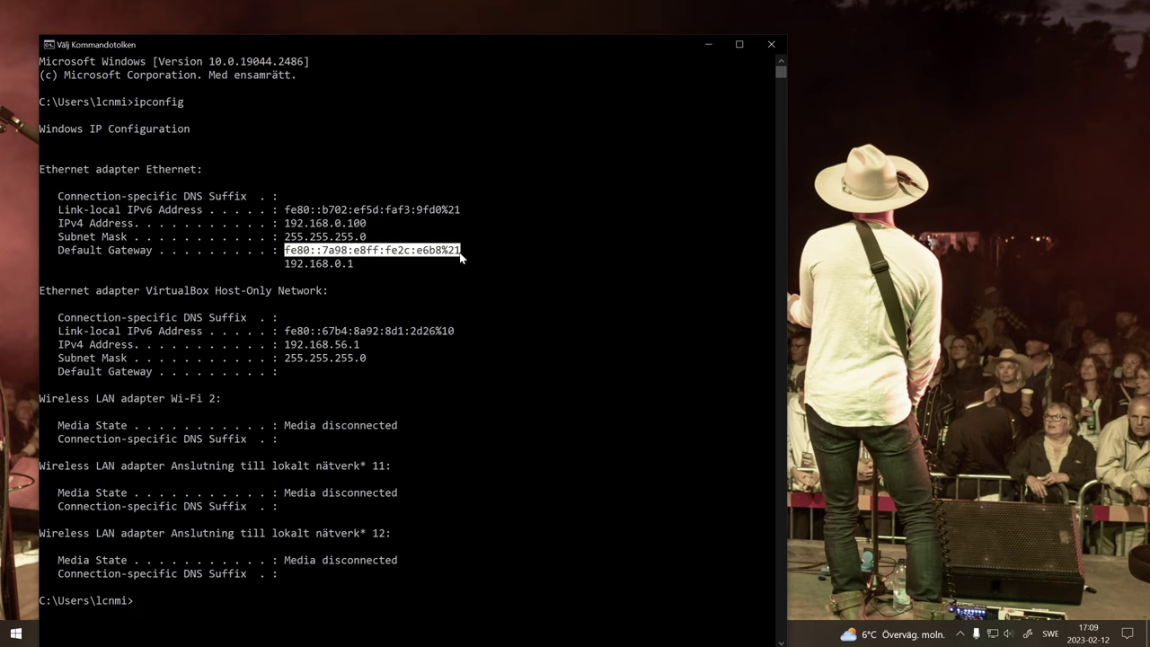
mouse_move(280, 262)
mouse_down()
mouse_move(354, 267)
mouse_move(284, 272)
mouse_move(295, 271)
mouse_up()
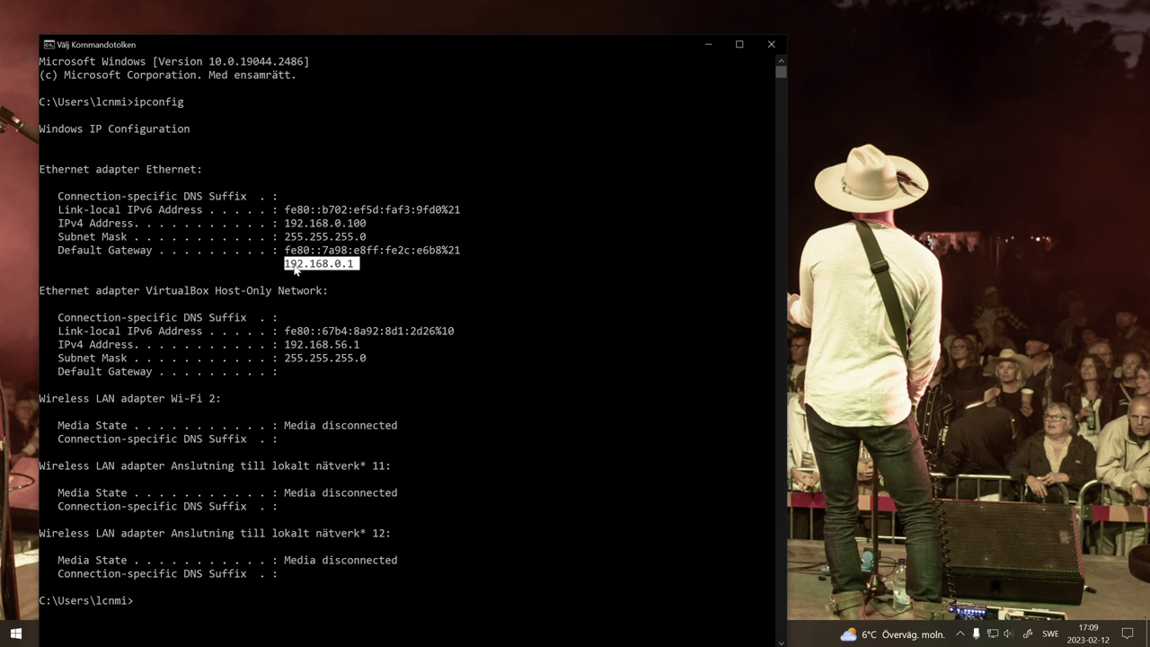
key(ctrl+c)
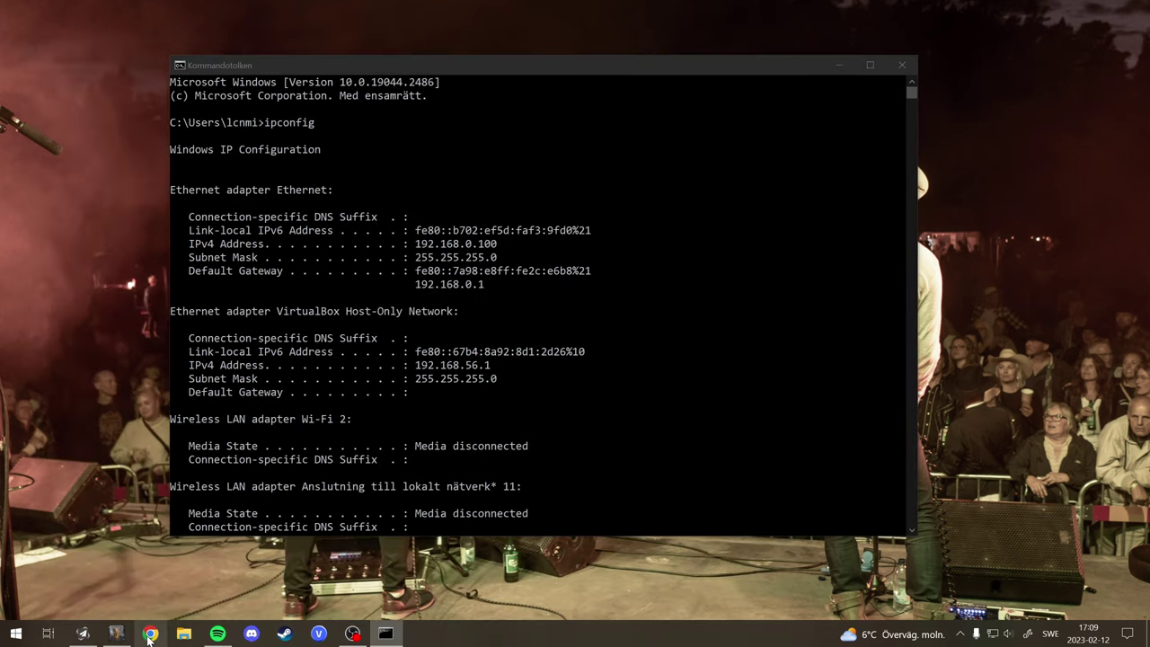
- Paste 192.168.0.1 into Chrome's address bar to load the D-Link router admin page
click(150, 634)
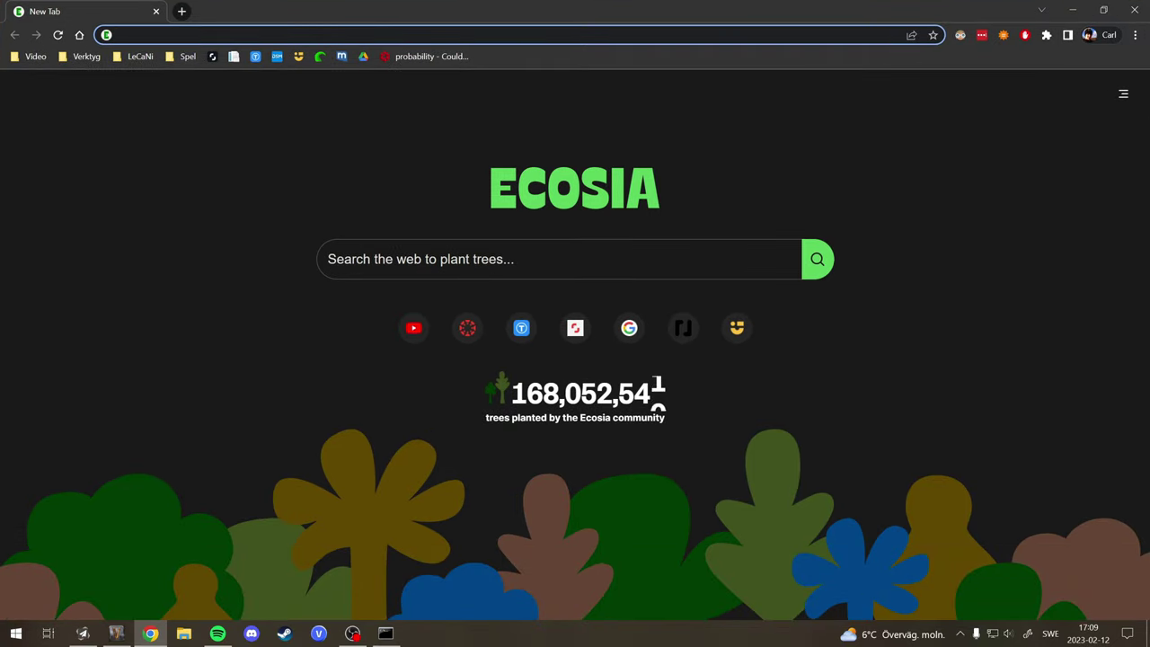
right_click(192, 37)
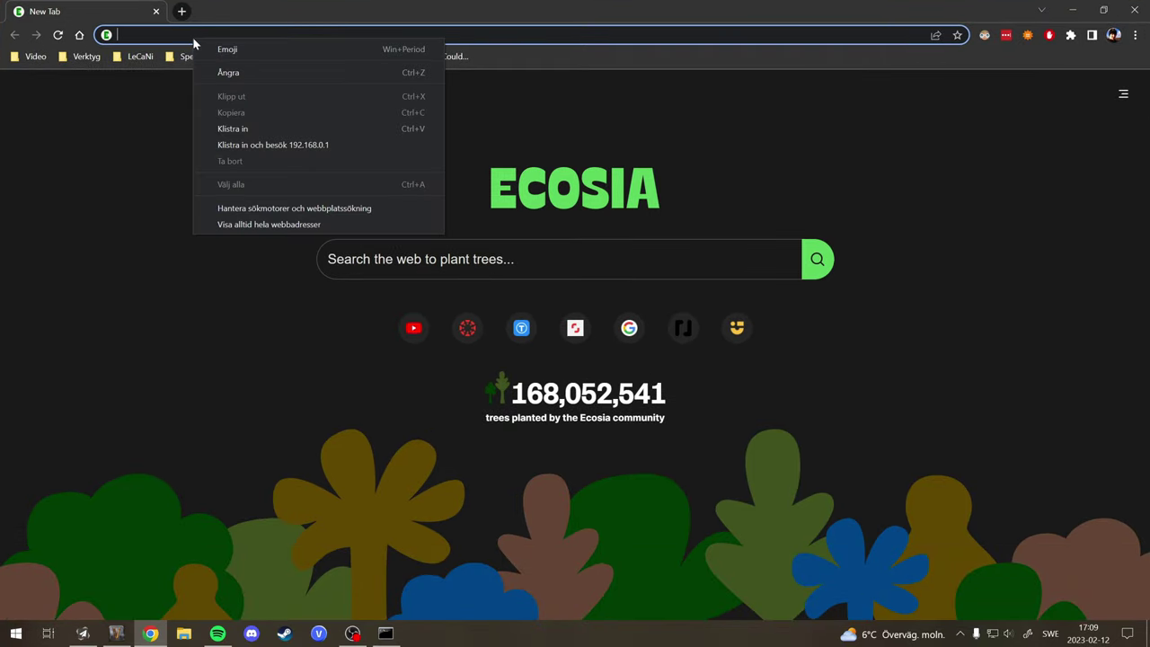
click(226, 129)
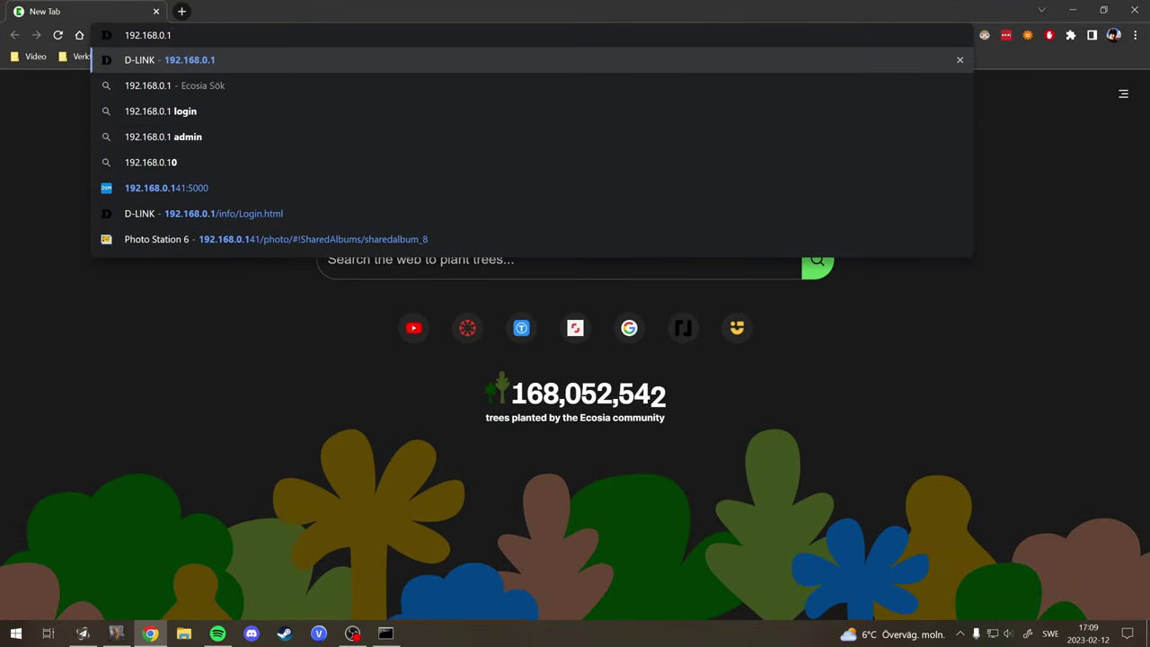
key(Return)
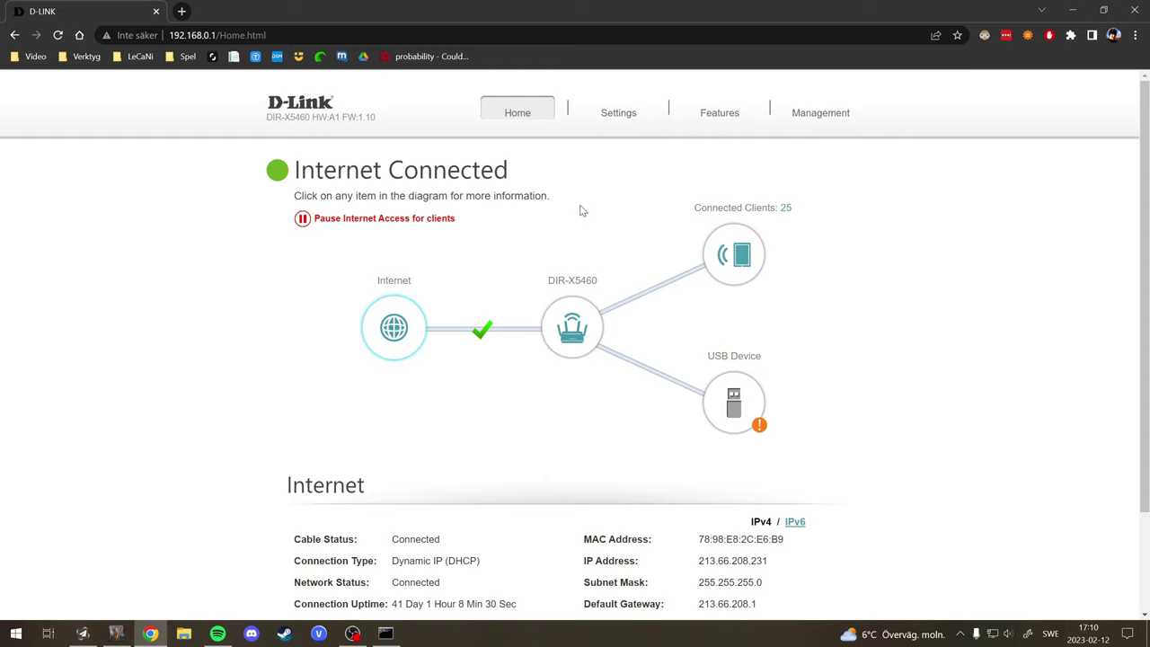
mouse_move(716, 119)
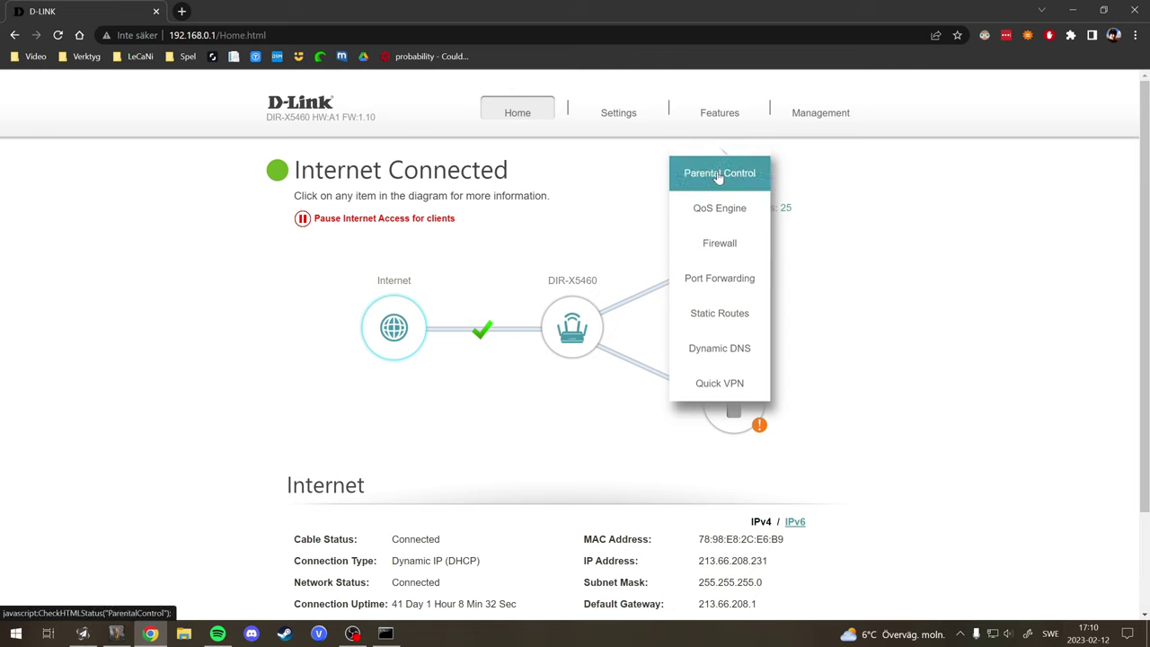
- Add a new rule on the Port Forwarding page and name it 'FTP-tutori'
click(718, 281)
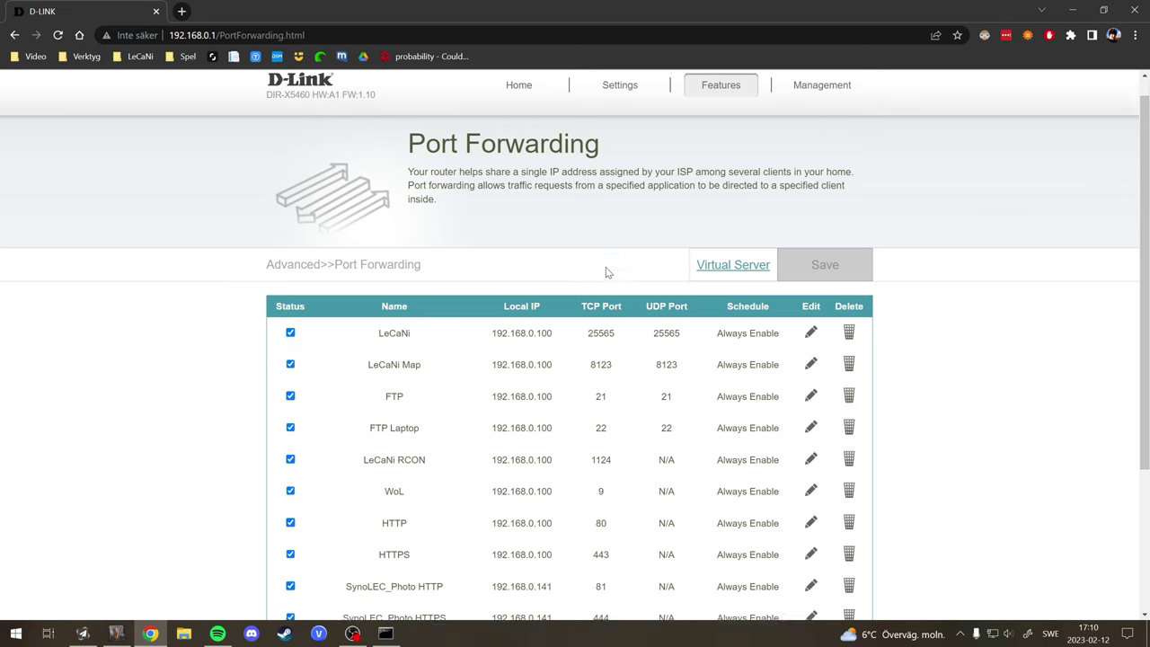
scroll(605, 274, down, 3)
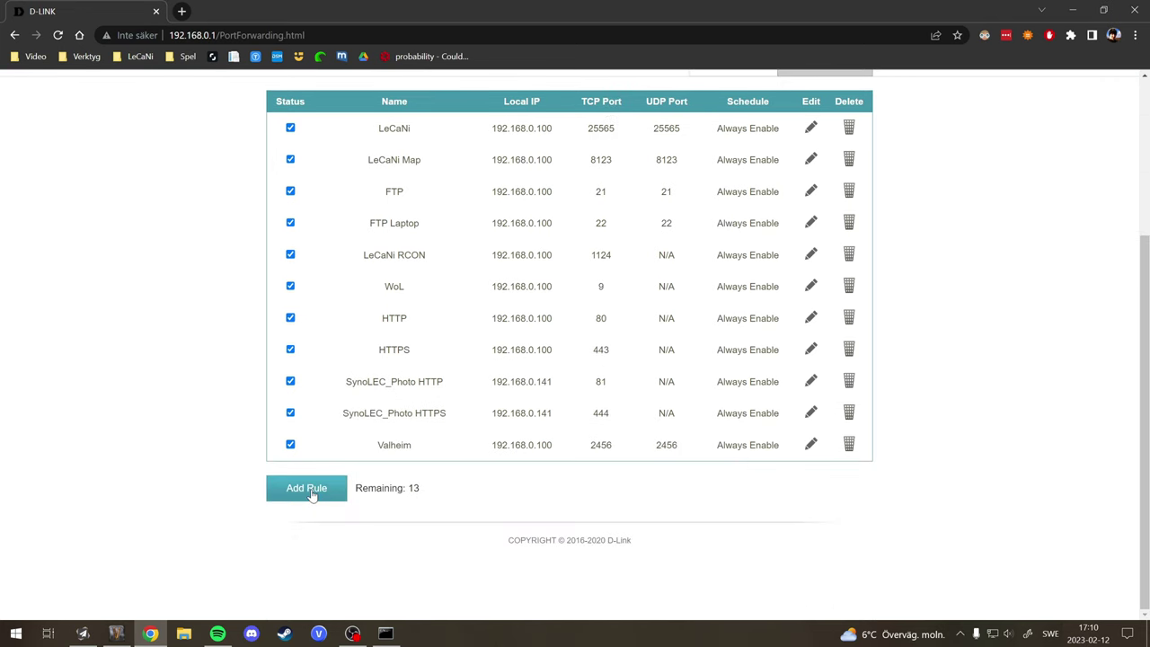
click(311, 491)
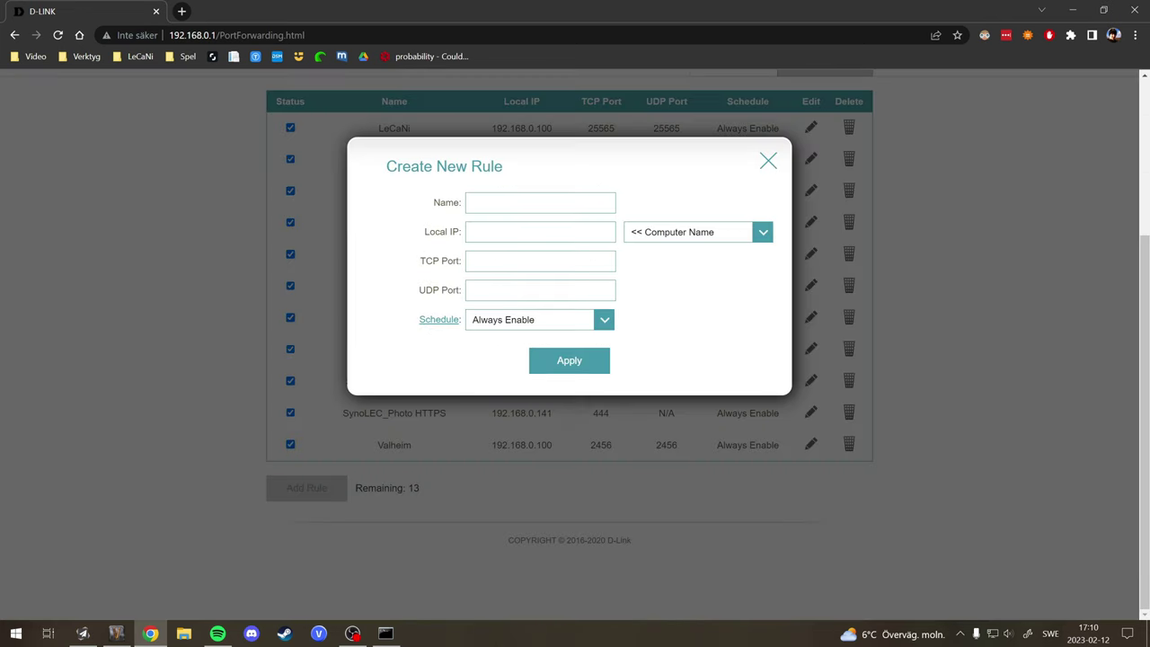
click(539, 203)
text(FTP)
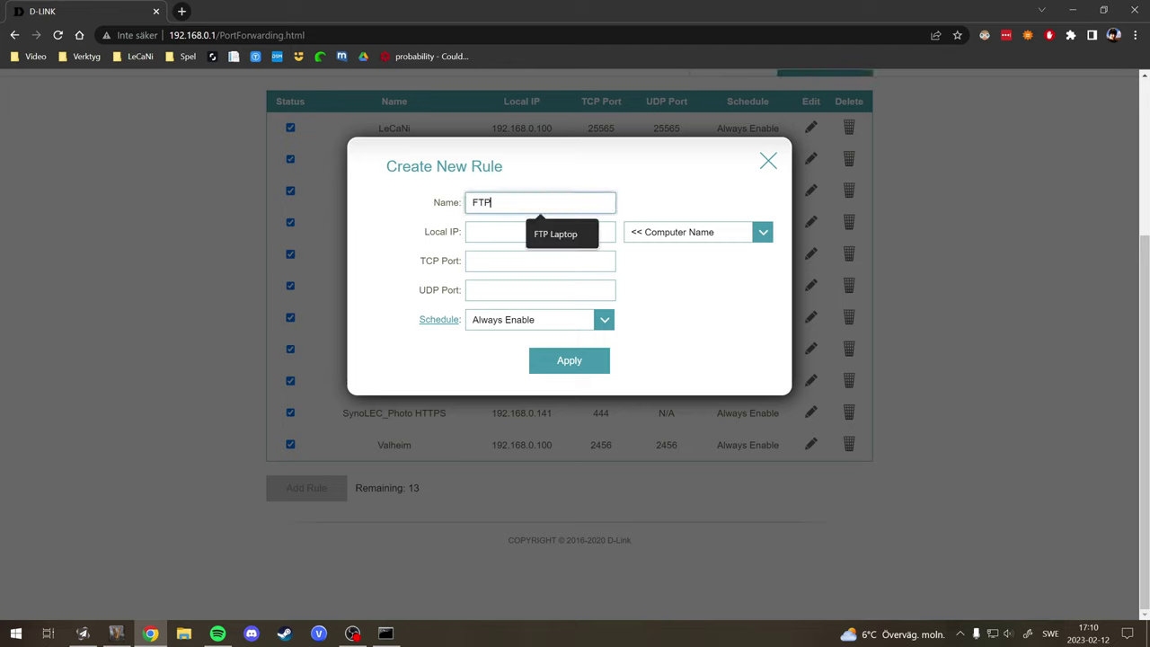
text(-tutori)
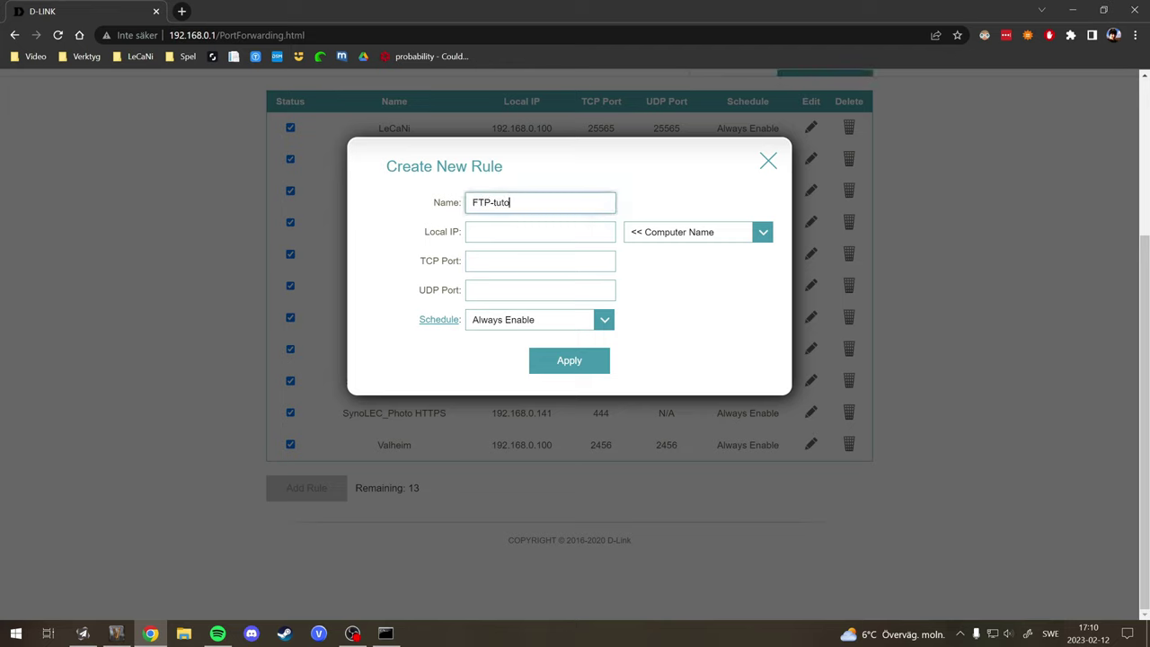